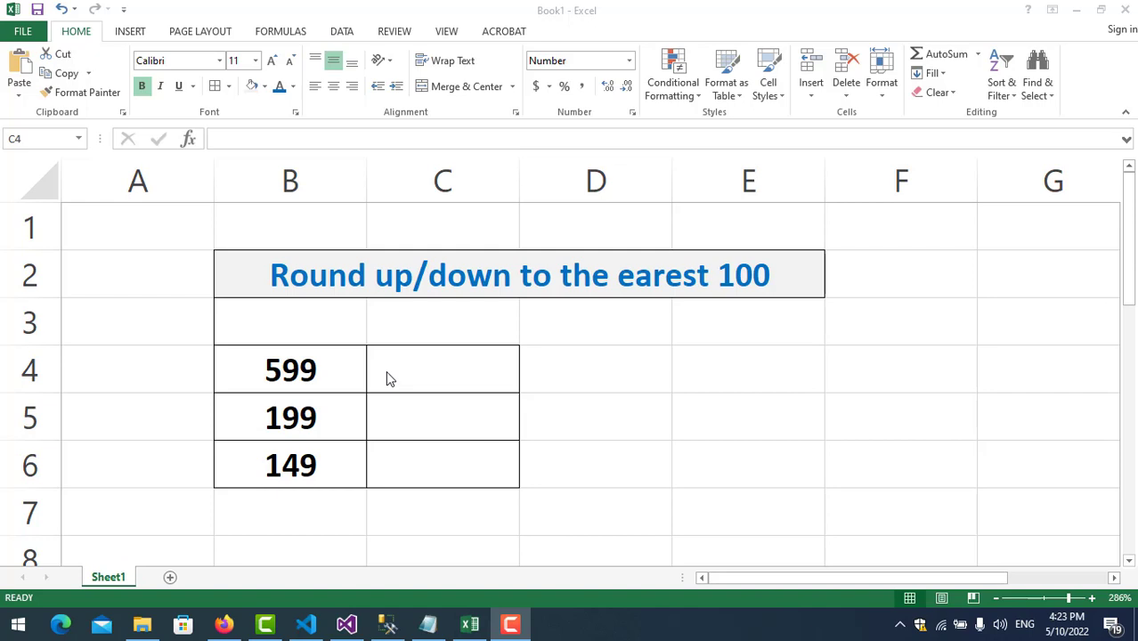
# Step: Inspect the 599 input, then highlight the 100 in the title across B2:E2
pyautogui.click(325, 379)
pyautogui.click(330, 368)
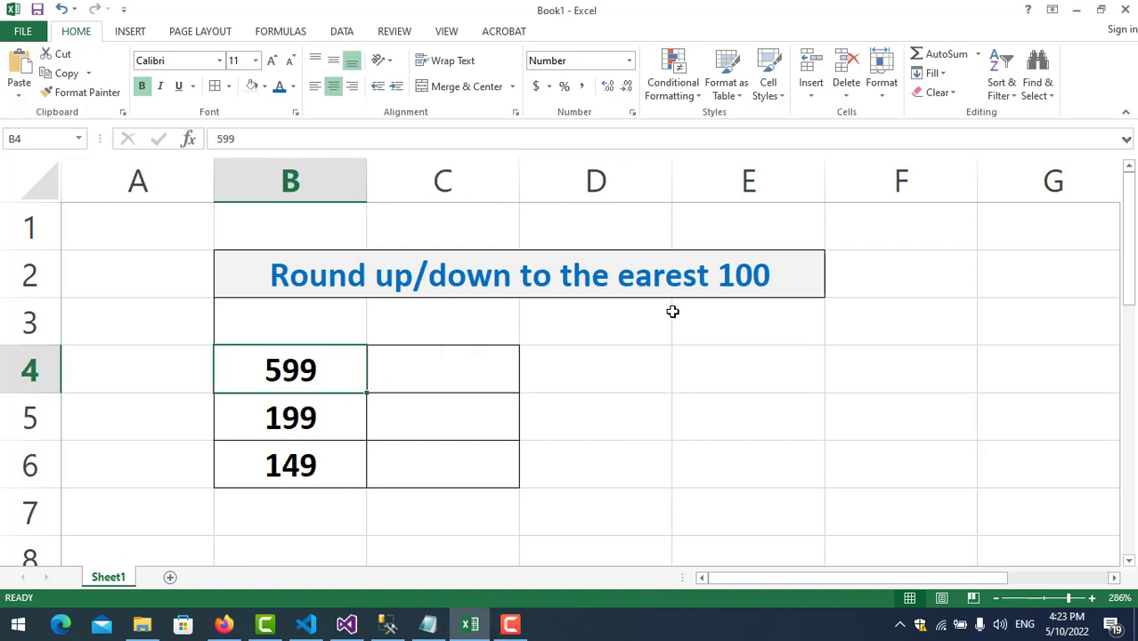
pyautogui.click(705, 284)
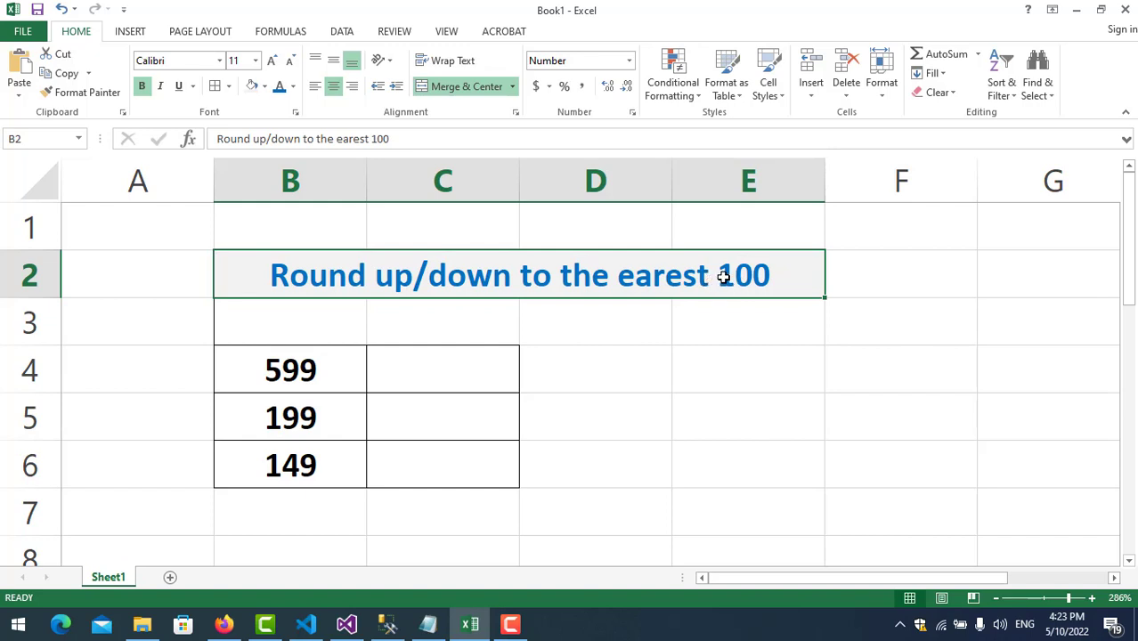
pyautogui.doubleClick(724, 277)
pyautogui.moveTo(719, 277); pyautogui.dragTo(783, 280)
# Step: Highlight the last two digits of 599 in B4, then begin an entry in C4
pyautogui.click(392, 378)
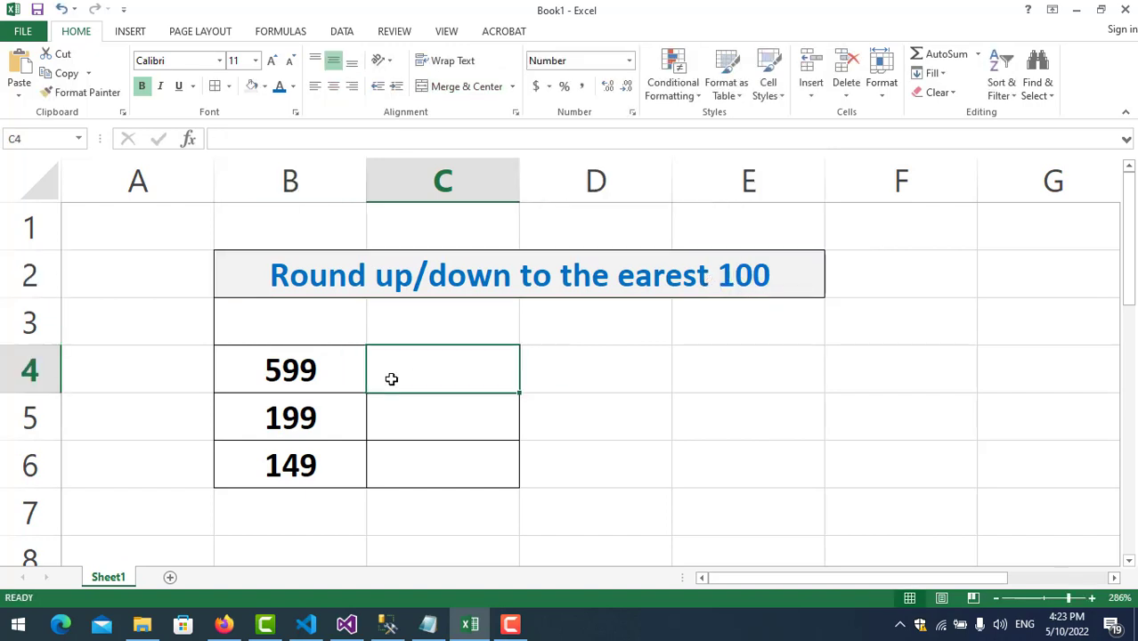
pyautogui.click(337, 375)
pyautogui.doubleClick(289, 371)
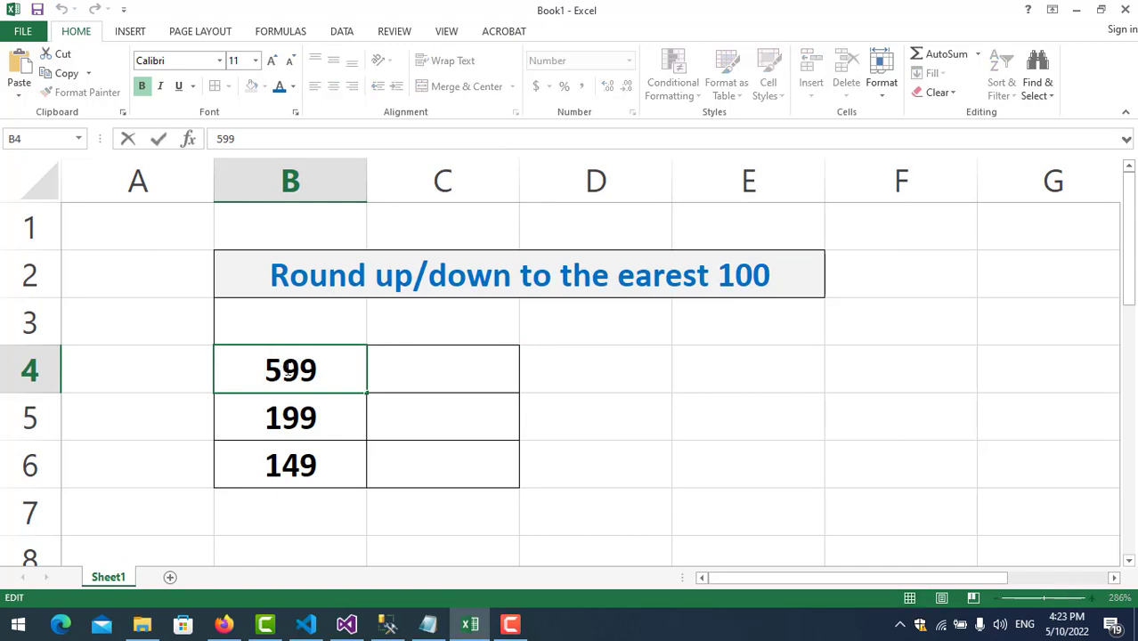
pyautogui.moveTo(287, 371); pyautogui.dragTo(324, 373)
pyautogui.click(402, 375)
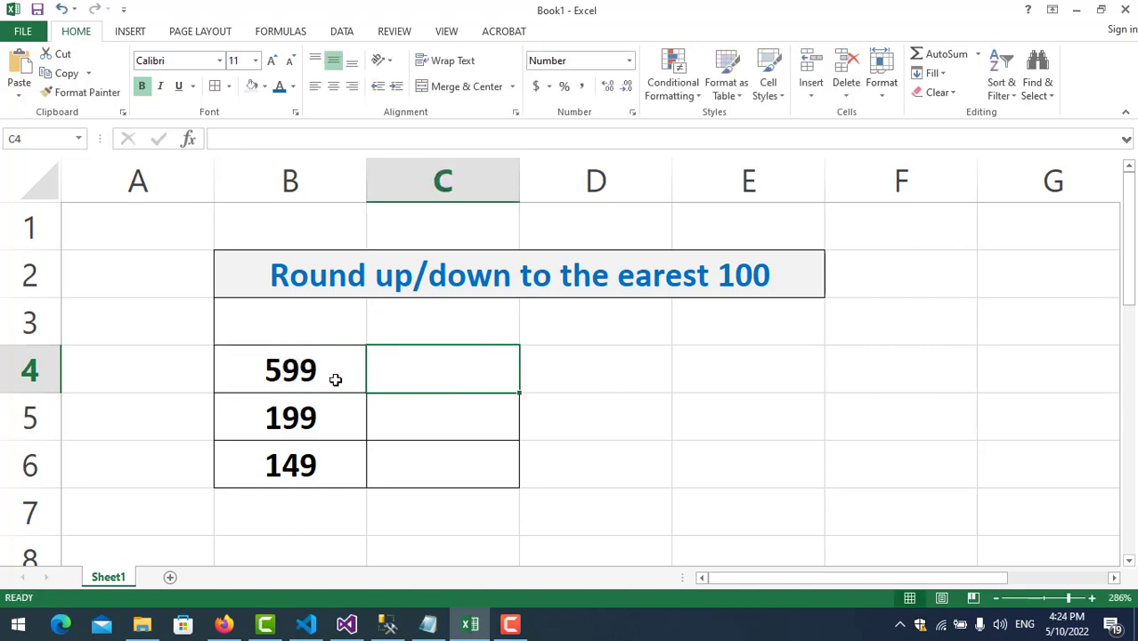
pyautogui.doubleClick(405, 375)
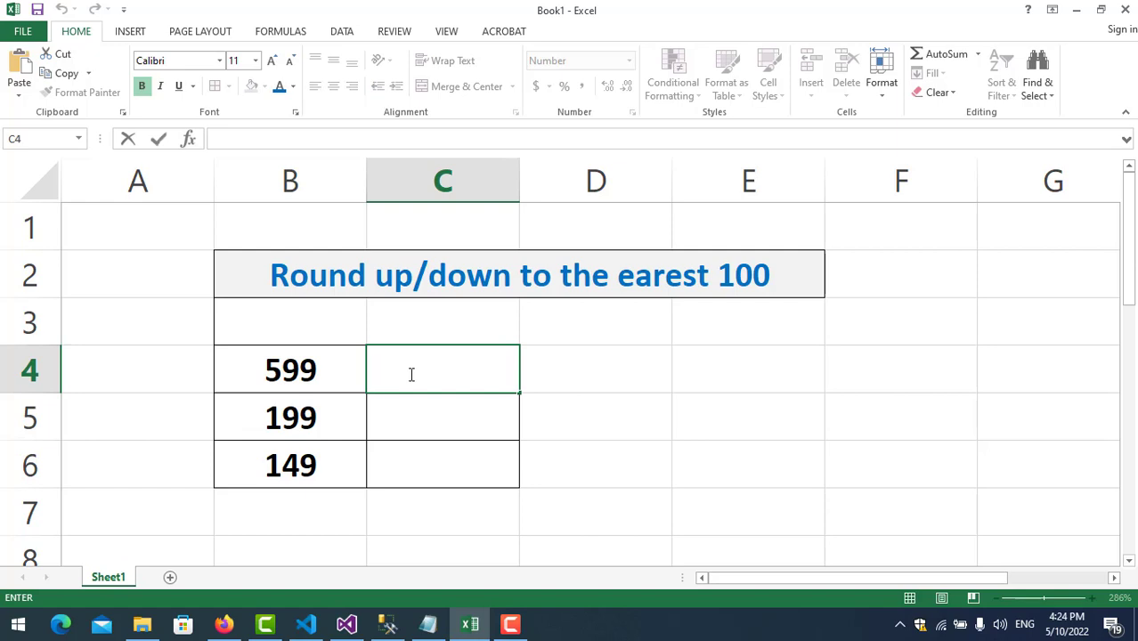
# Step: Enter 600 in C4, then change the B4 input from 599 to 501
pyautogui.write('600')
pyautogui.press('Return')
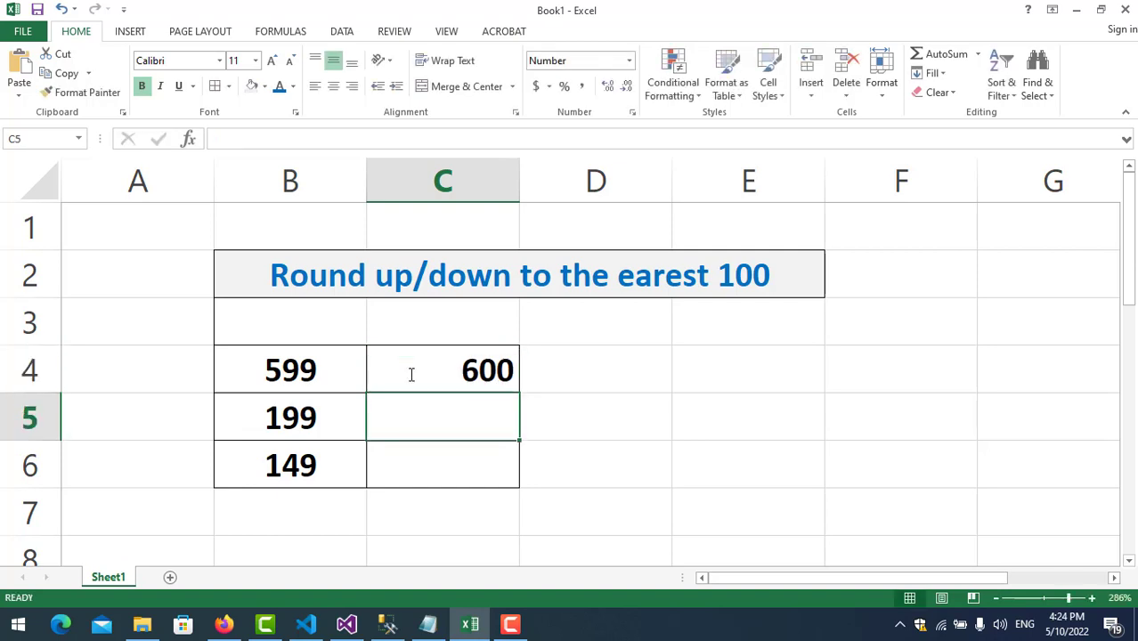
pyautogui.doubleClick(343, 372)
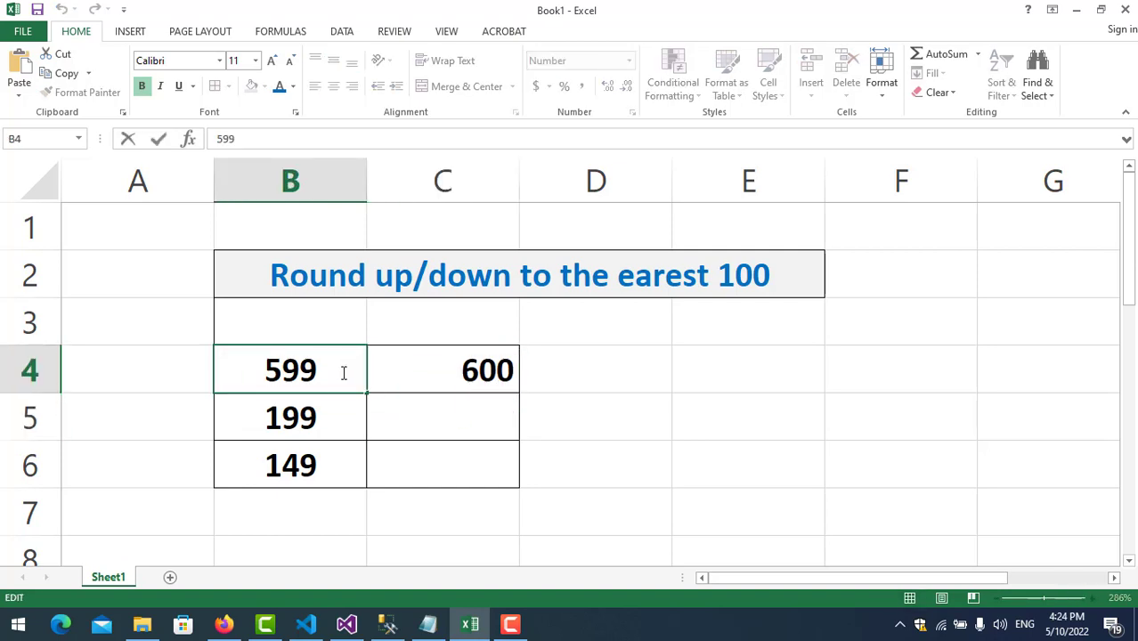
pyautogui.press('BackSpace')
pyautogui.press('BackSpace')
pyautogui.write('01')
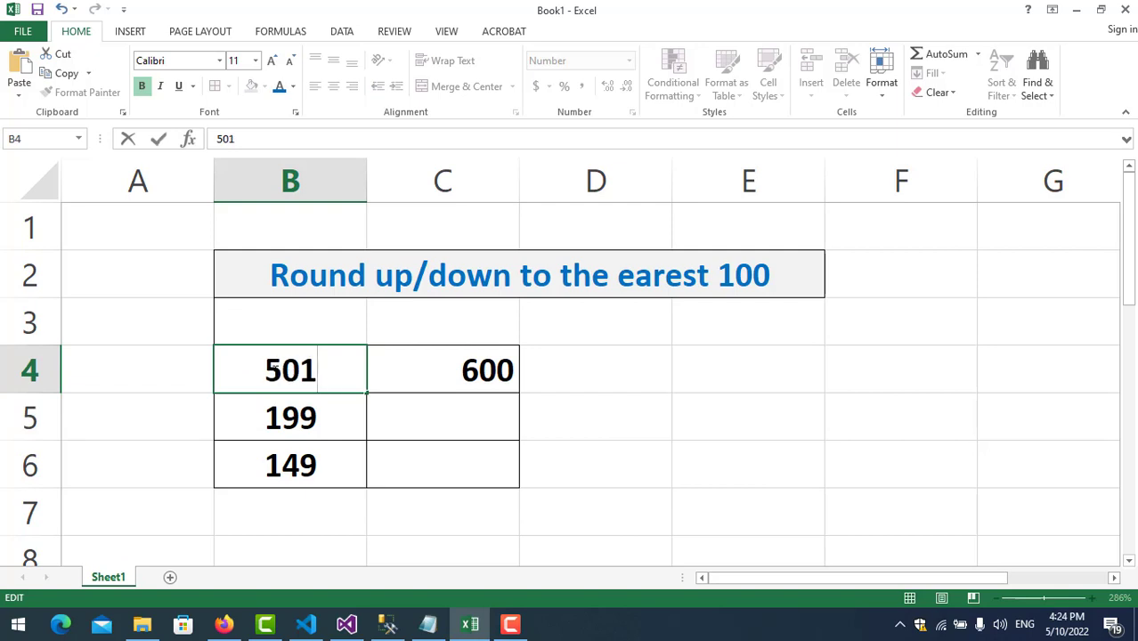
pyautogui.press('Home')
pyautogui.click(428, 381)
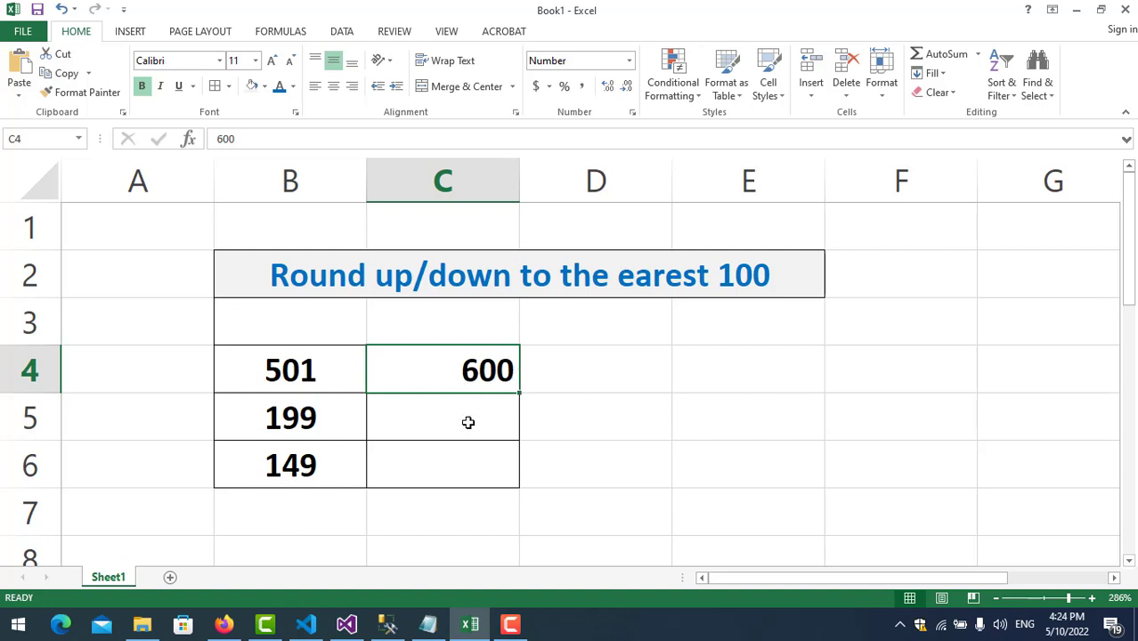
# Step: Point out the 99 of 199 in B5, then enter 100 in C5
pyautogui.click(428, 417)
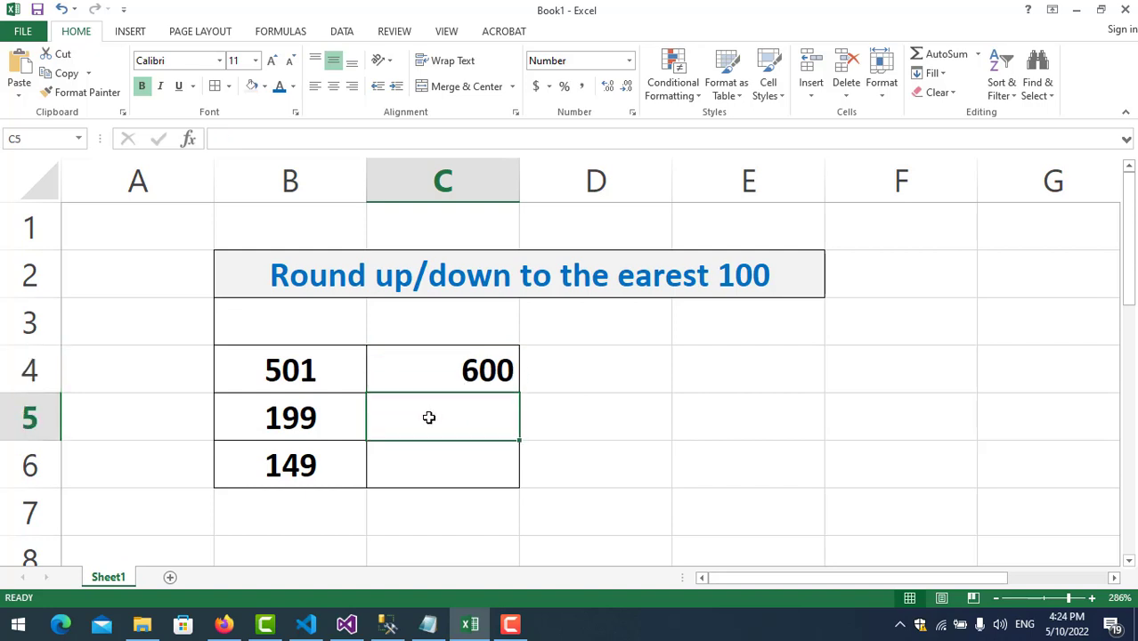
pyautogui.click(308, 425)
pyautogui.click(194, 420)
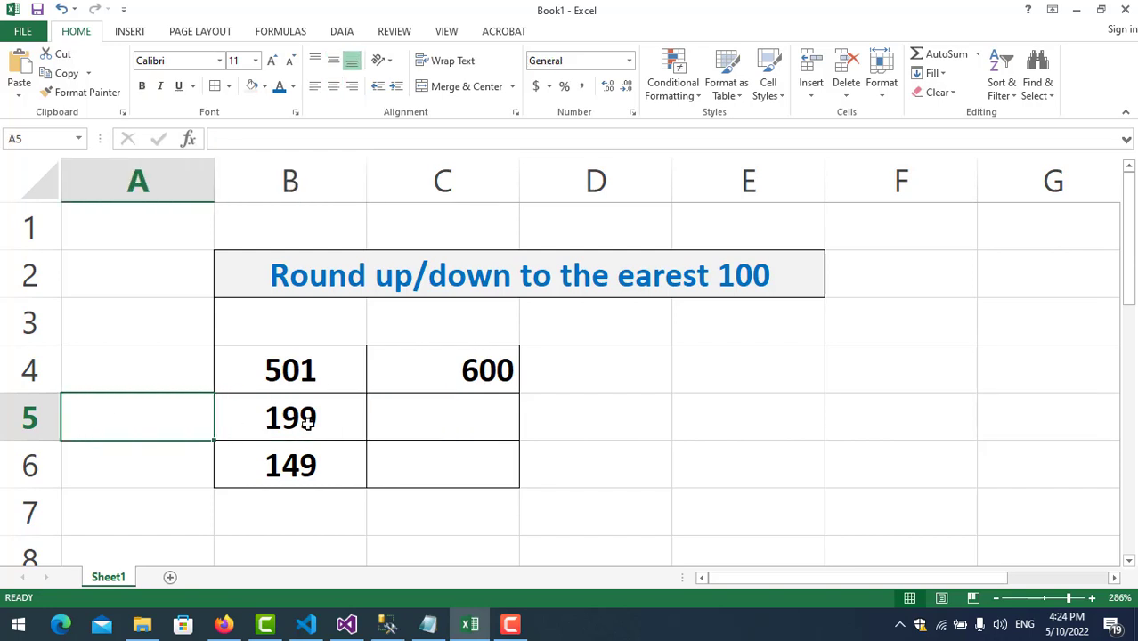
pyautogui.click(307, 424)
pyautogui.click(400, 426)
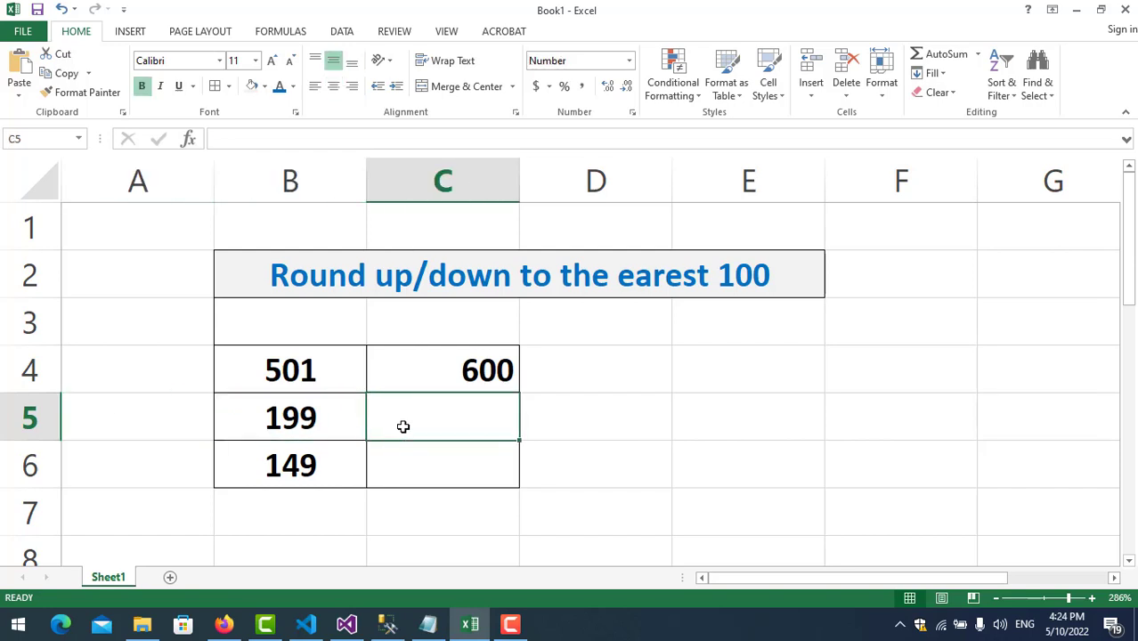
pyautogui.click(325, 424)
pyautogui.doubleClick(289, 418)
pyautogui.moveTo(284, 418); pyautogui.dragTo(316, 418)
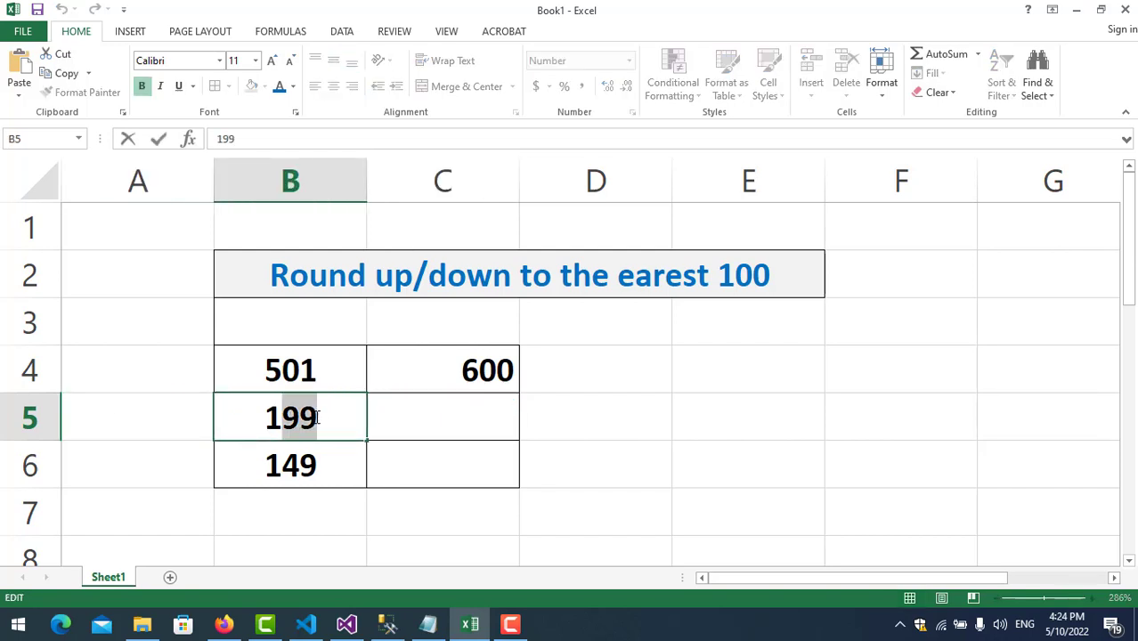
pyautogui.click(403, 421)
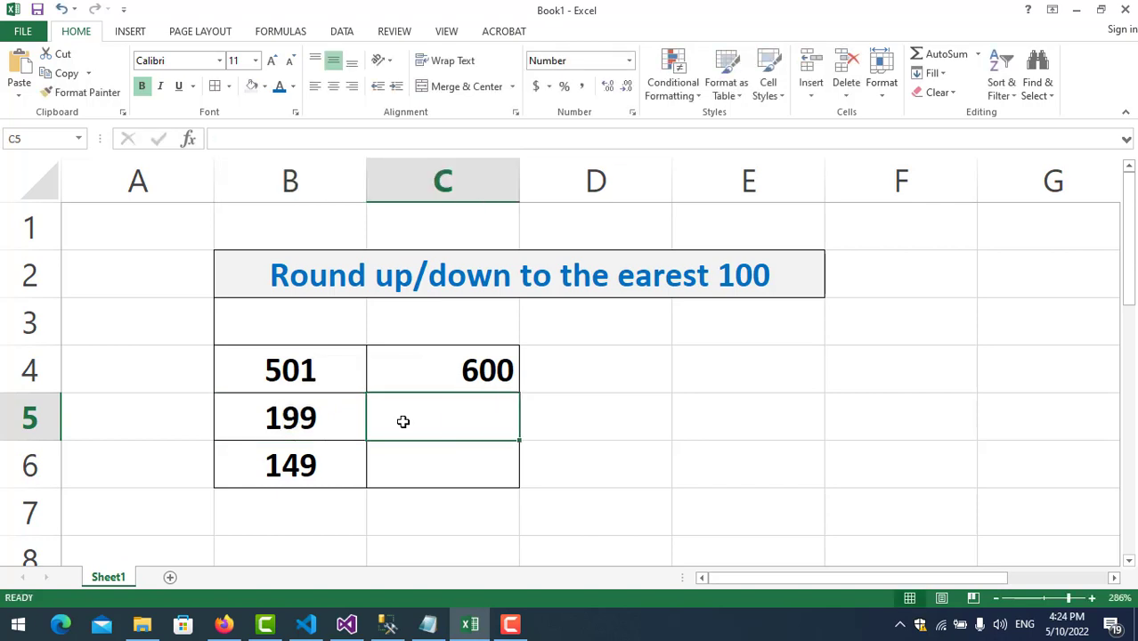
pyautogui.write('100')
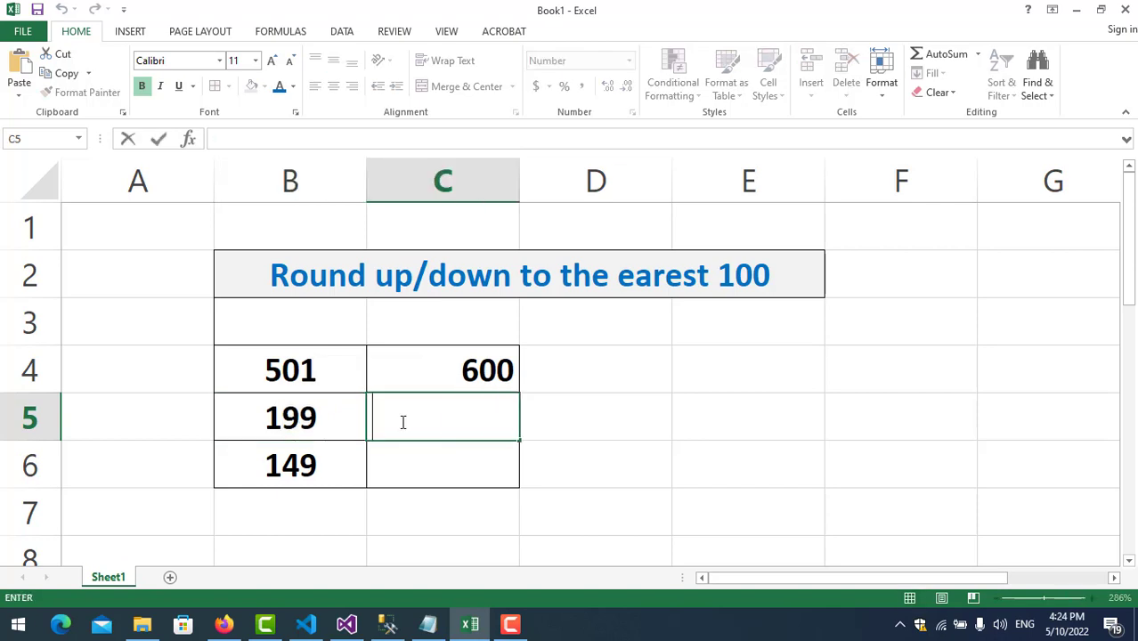
pyautogui.press('Return')
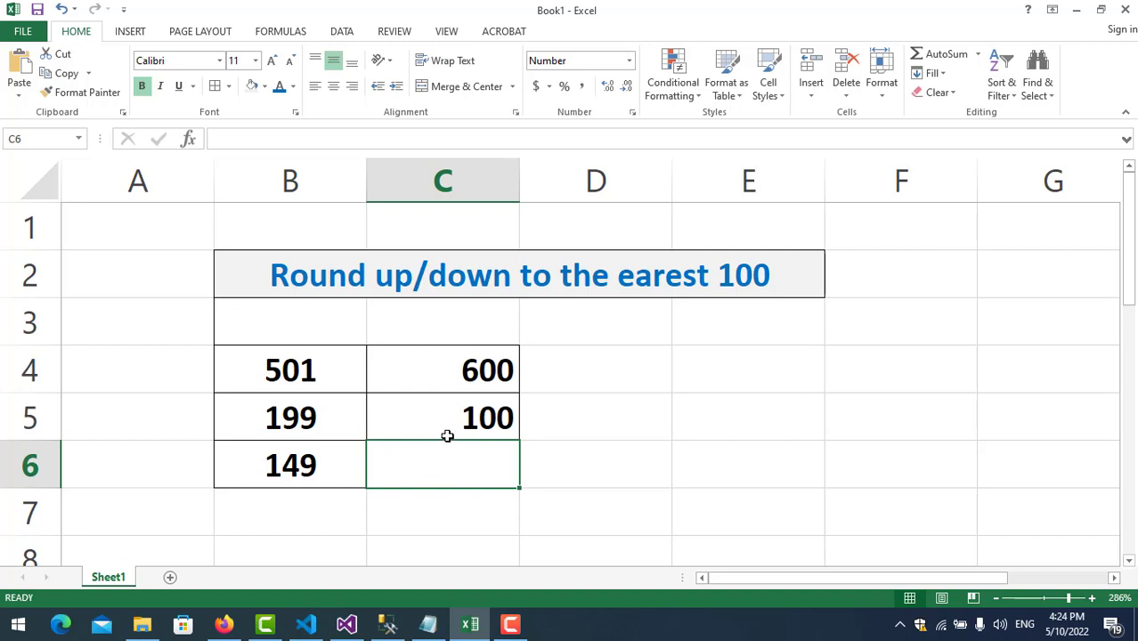
pyautogui.click(481, 419)
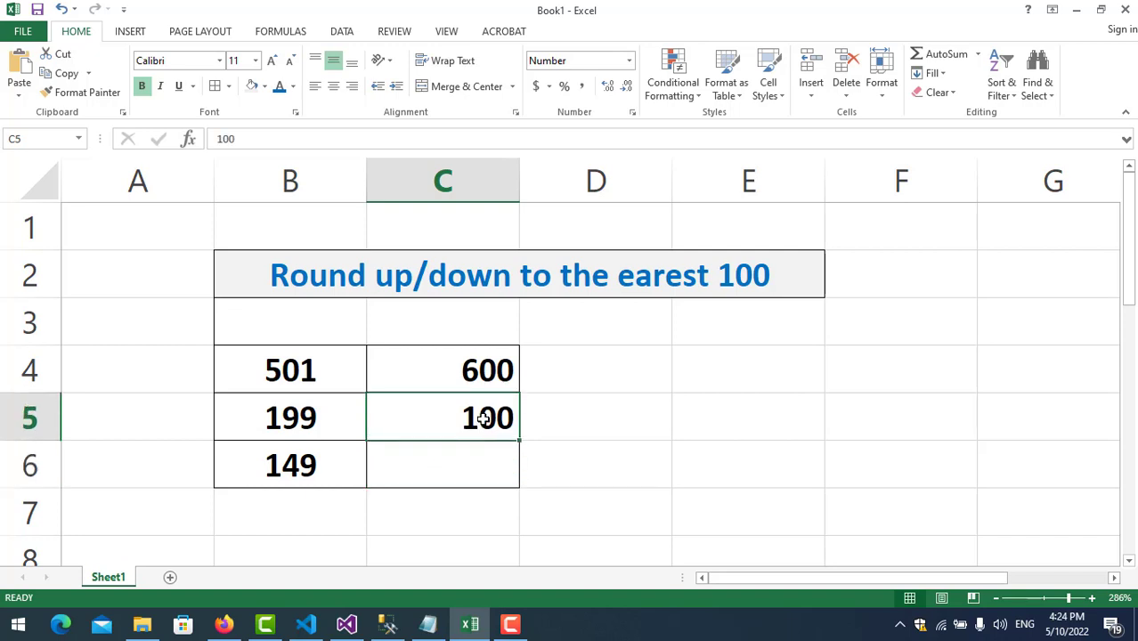
# Step: Highlight the 49 of the 149 input in B6, then return to result cell C6
pyautogui.click(450, 471)
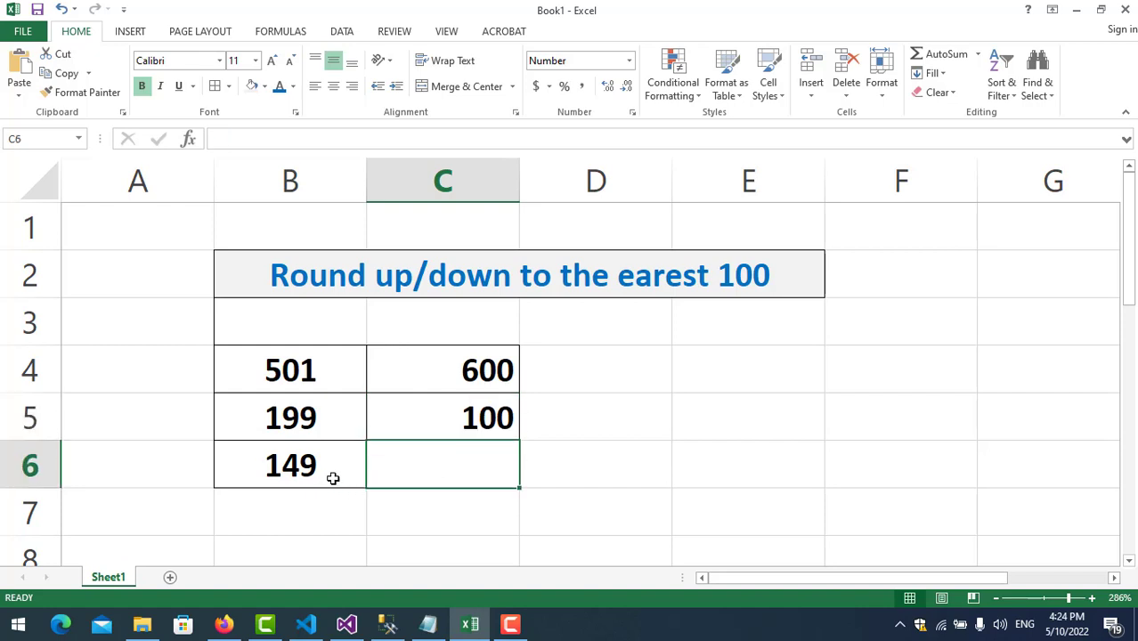
pyautogui.click(169, 474)
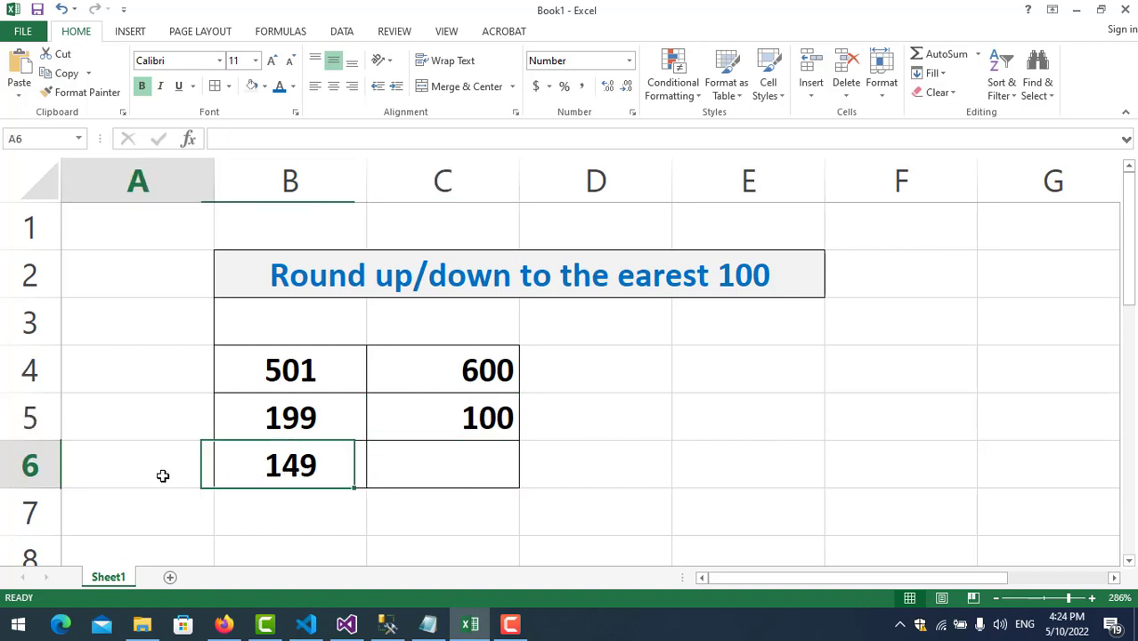
pyautogui.click(385, 468)
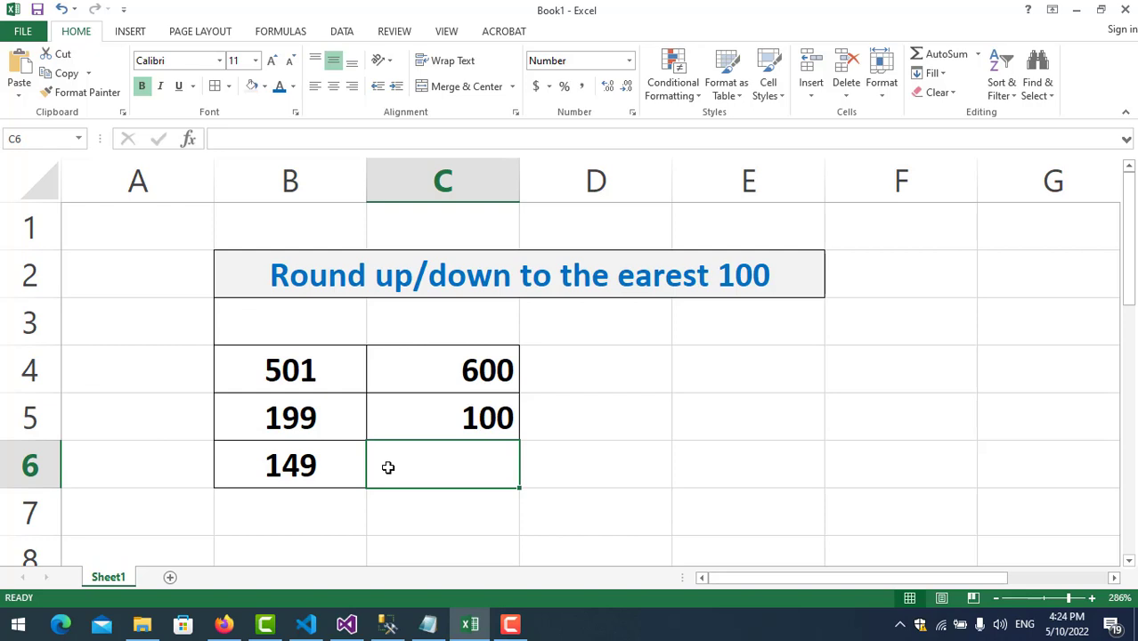
pyautogui.doubleClick(321, 470)
pyautogui.moveTo(283, 464); pyautogui.dragTo(321, 470)
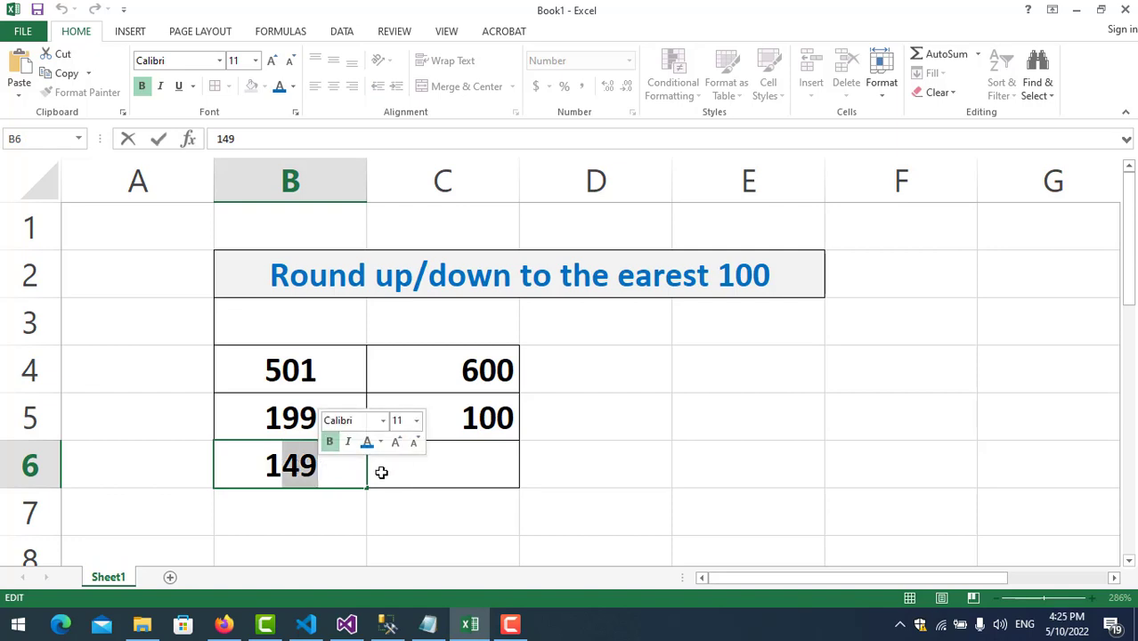
pyautogui.click(311, 475)
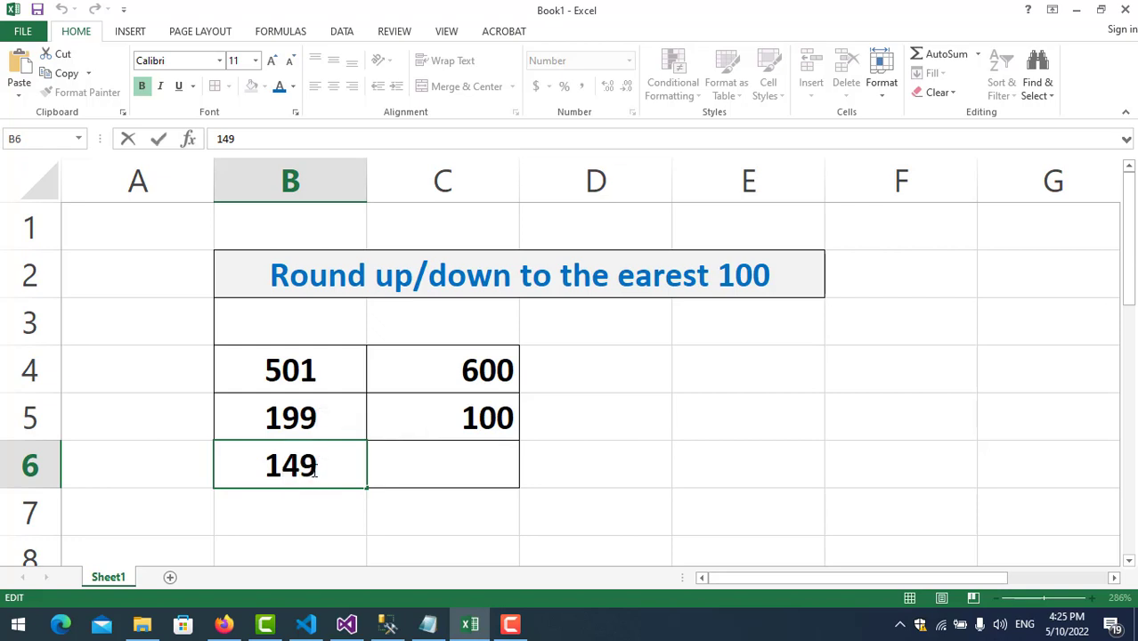
pyautogui.click(403, 468)
# Step: Clear the old results from C4:C6 and select C4
pyautogui.moveTo(436, 392); pyautogui.dragTo(438, 462)
pyautogui.press('Delete')
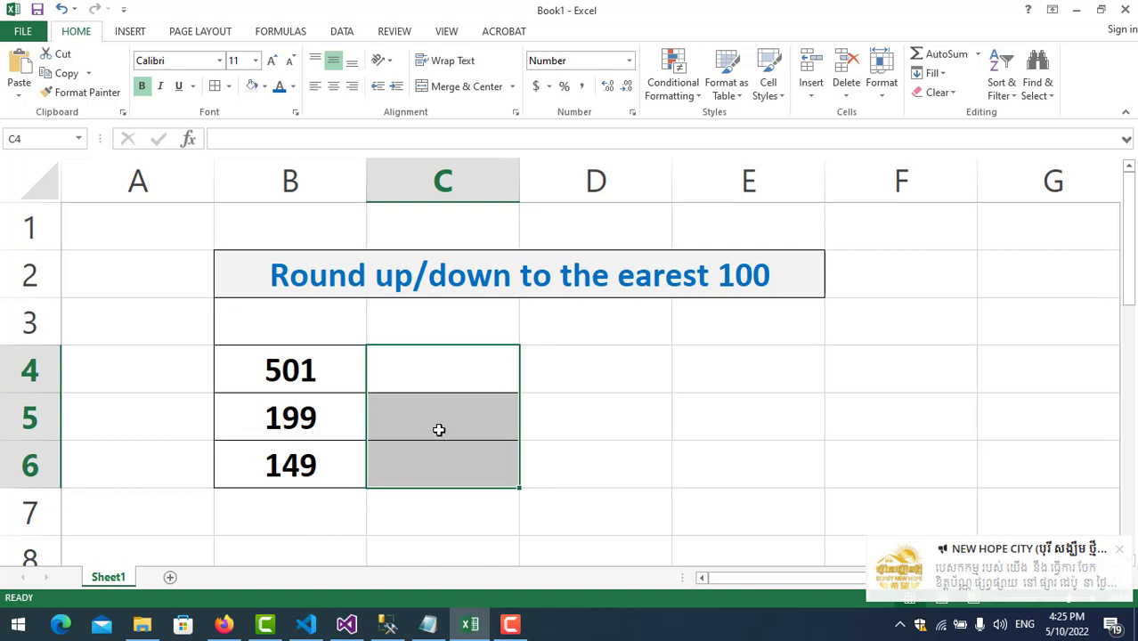
pyautogui.click(408, 367)
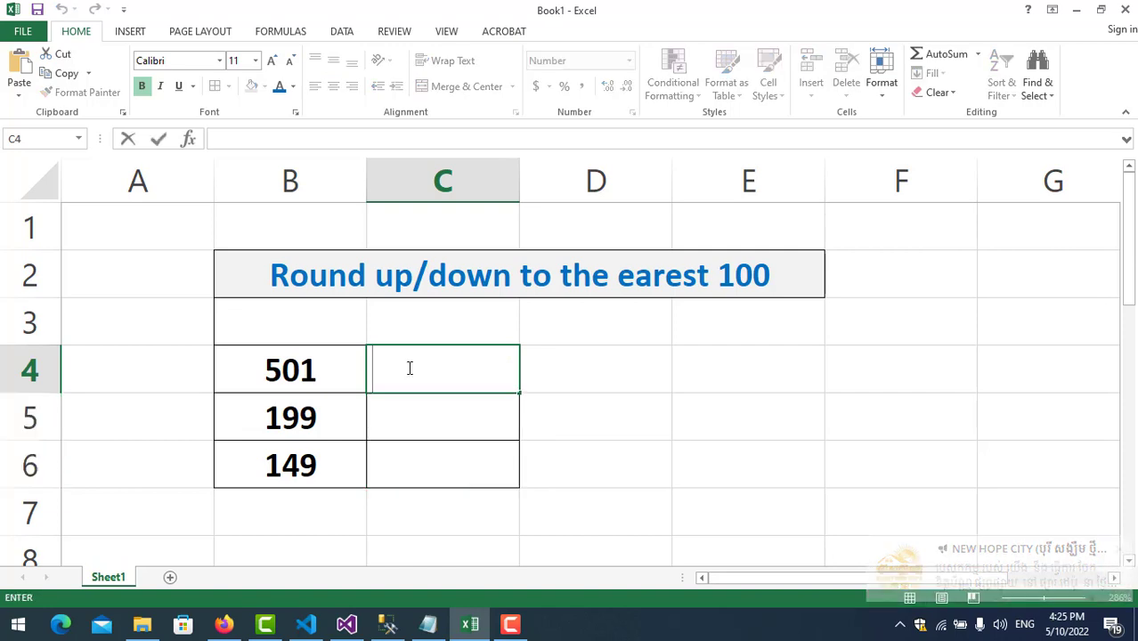
# Step: Enter =CEILING(B4,100) in C4, returning 600 for the input 501
pyautogui.write('=')
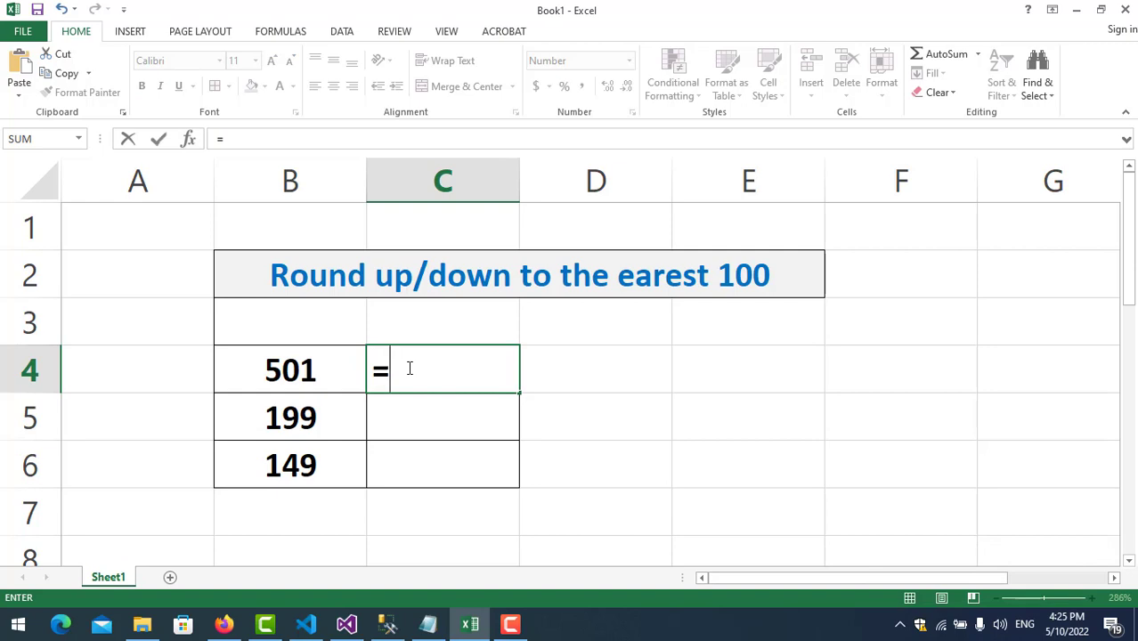
pyautogui.write('cei')
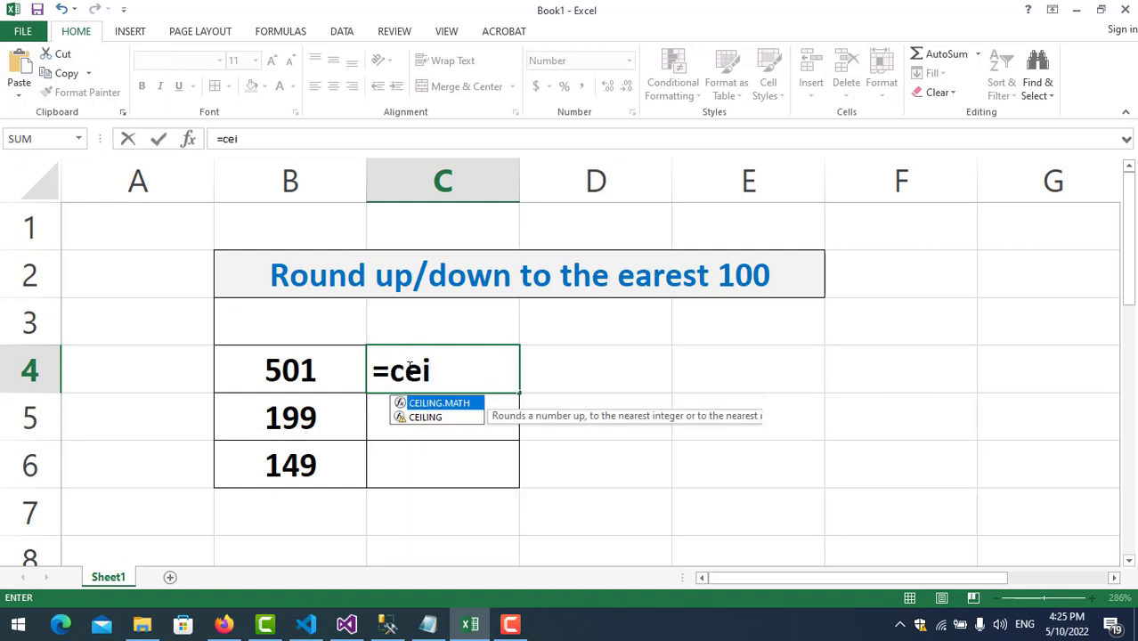
pyautogui.press('Down')
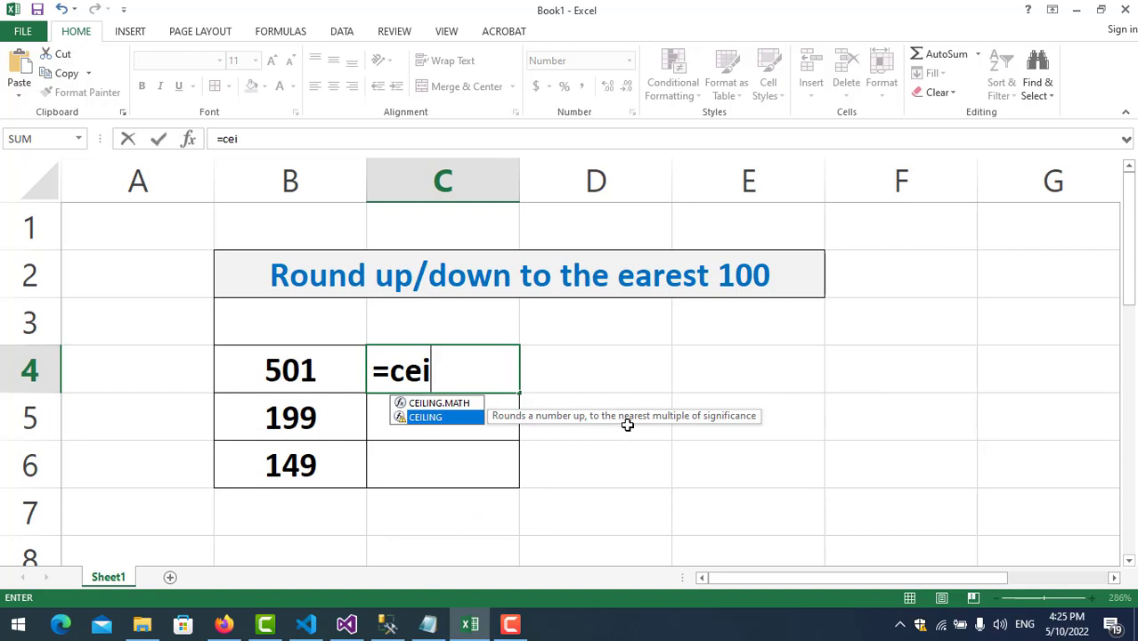
pyautogui.doubleClick(461, 418)
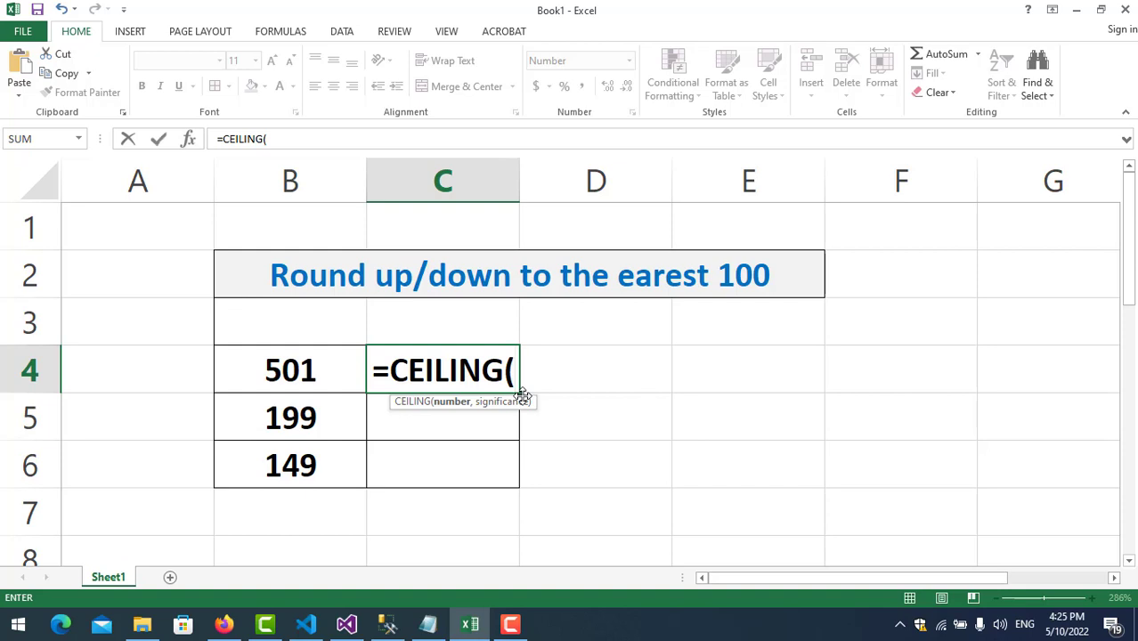
pyautogui.write('B4')
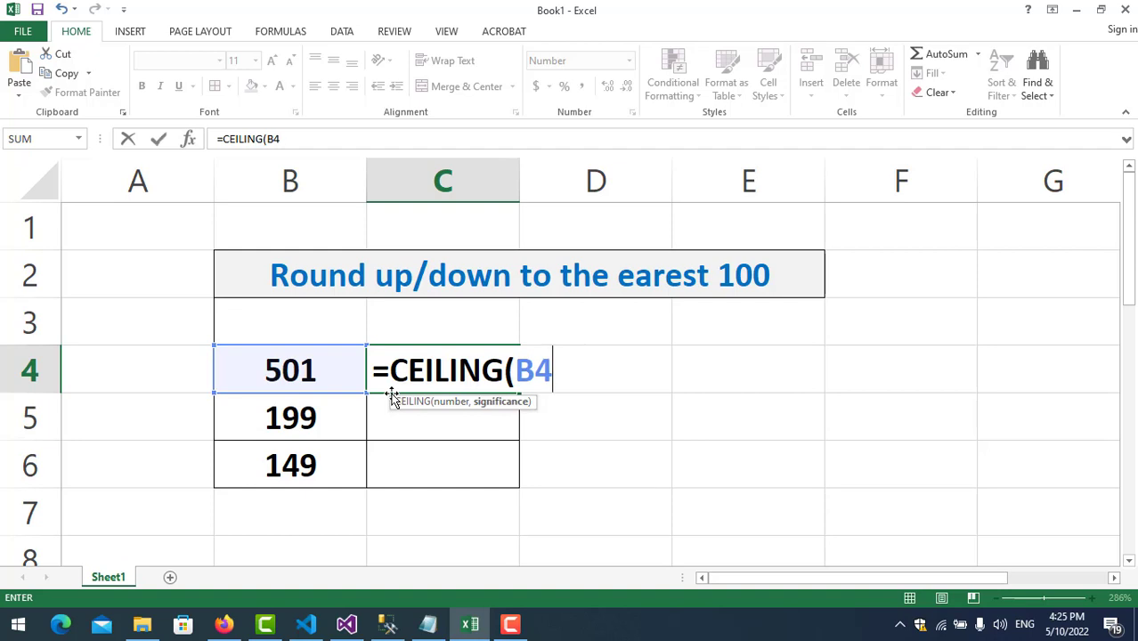
pyautogui.write(',100)')
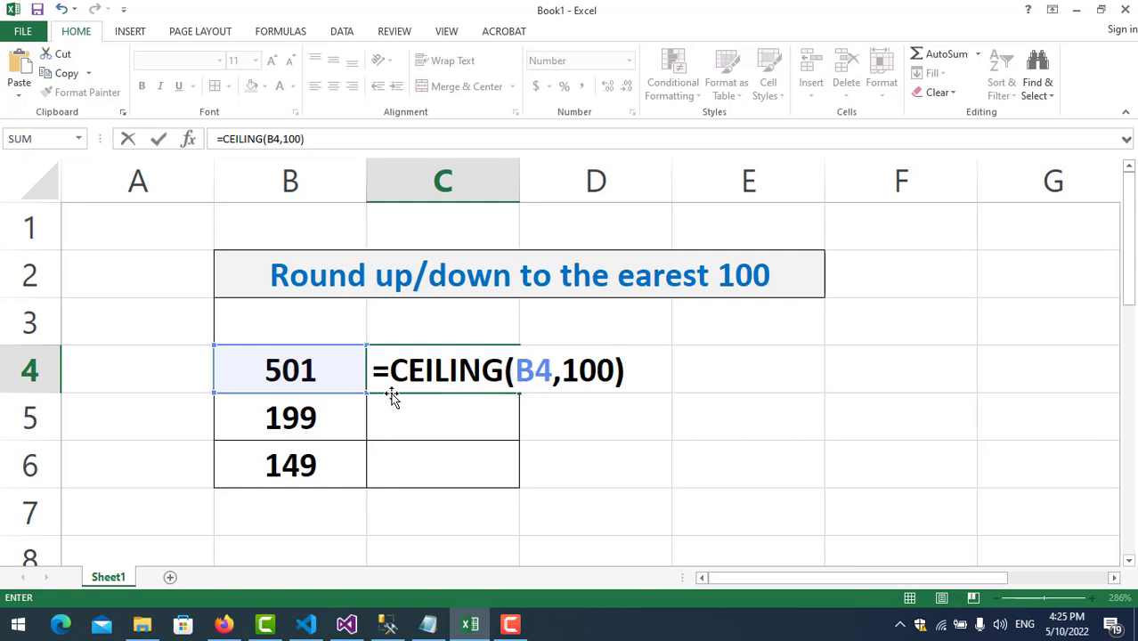
pyautogui.press('Return')
pyautogui.click(453, 373)
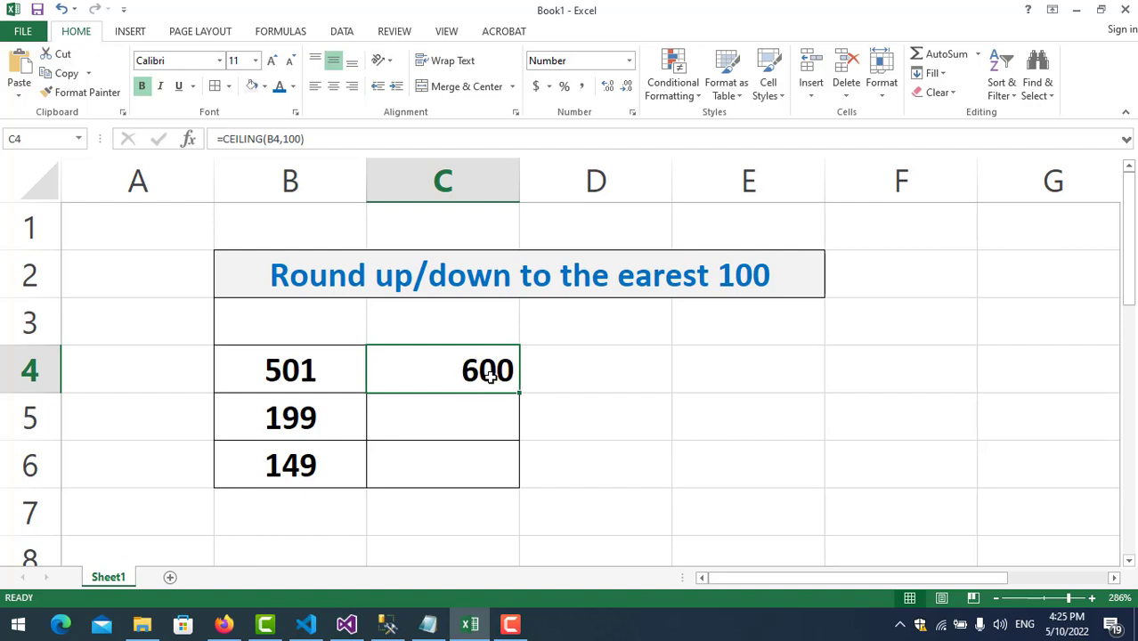
pyautogui.doubleClick(319, 380)
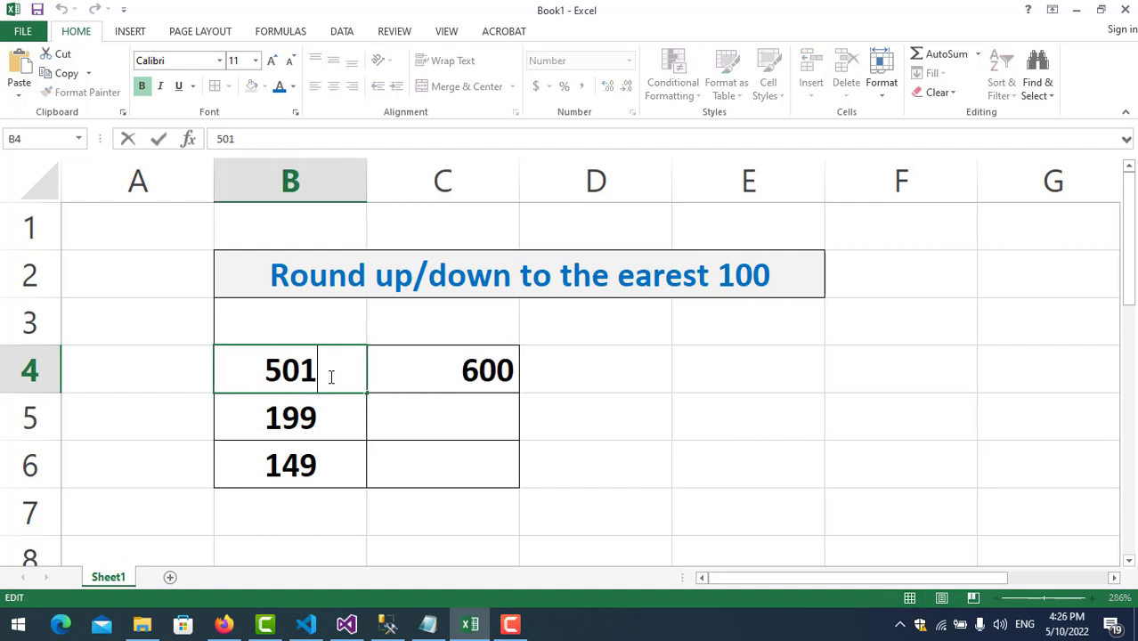
pyautogui.press('BackSpace')
pyautogui.press('BackSpace')
pyautogui.write('99')
pyautogui.press('Return')
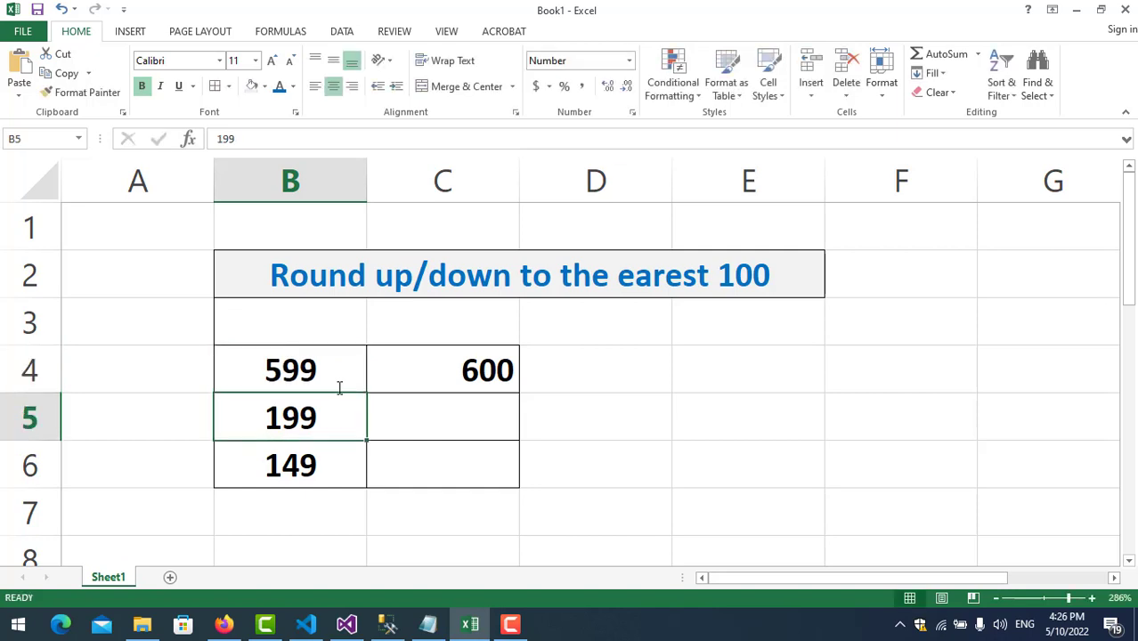
pyautogui.click(433, 389)
pyautogui.doubleClick(328, 376)
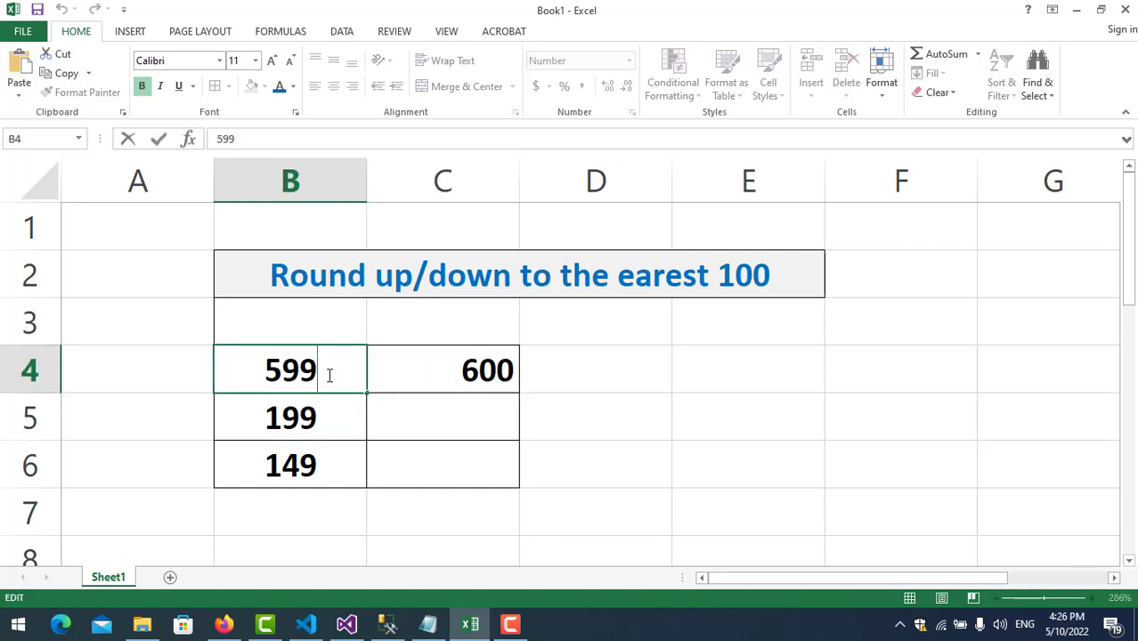
pyautogui.press('BackSpace')
pyautogui.press('BackSpace')
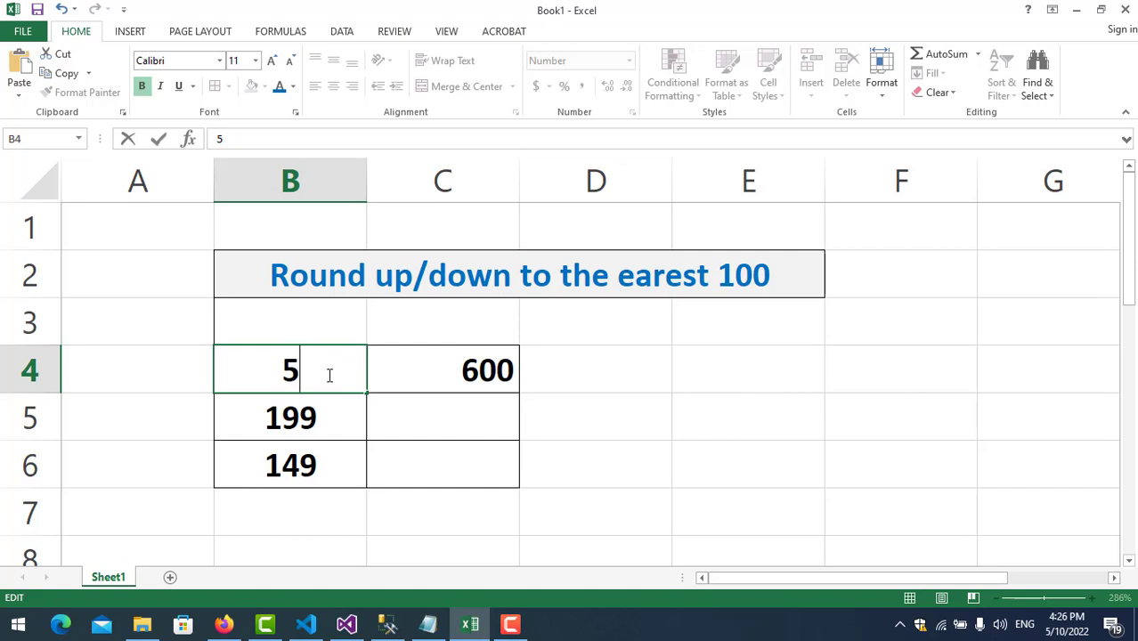
pyautogui.write('2')
pyautogui.press('BackSpace')
pyautogui.write('11')
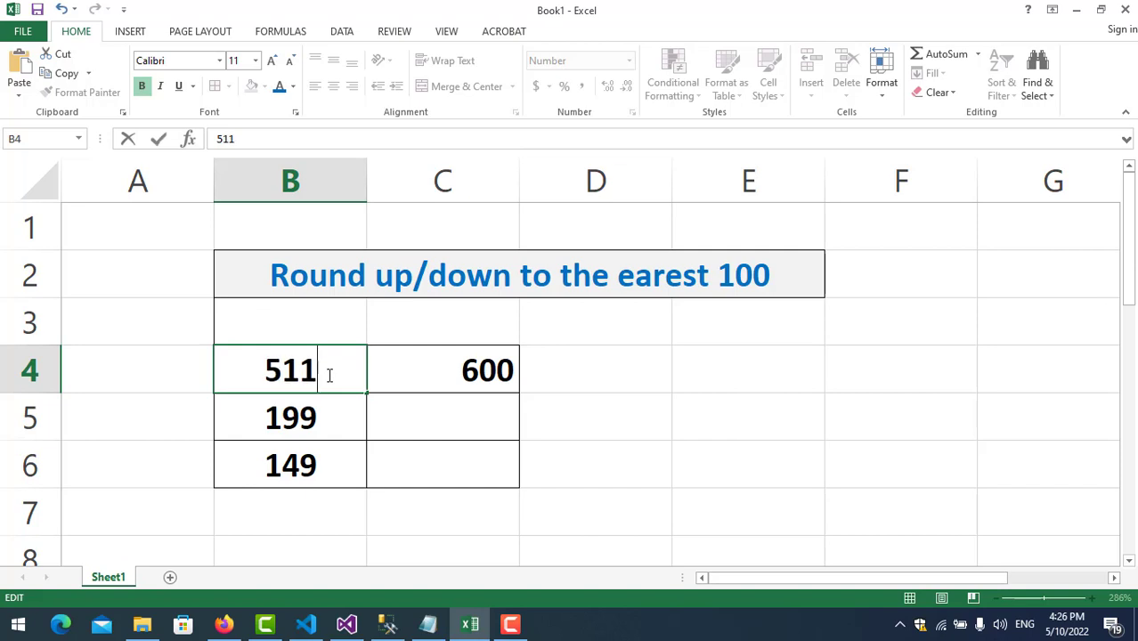
pyautogui.press('BackSpace')
pyautogui.write('0')
pyautogui.press('Return')
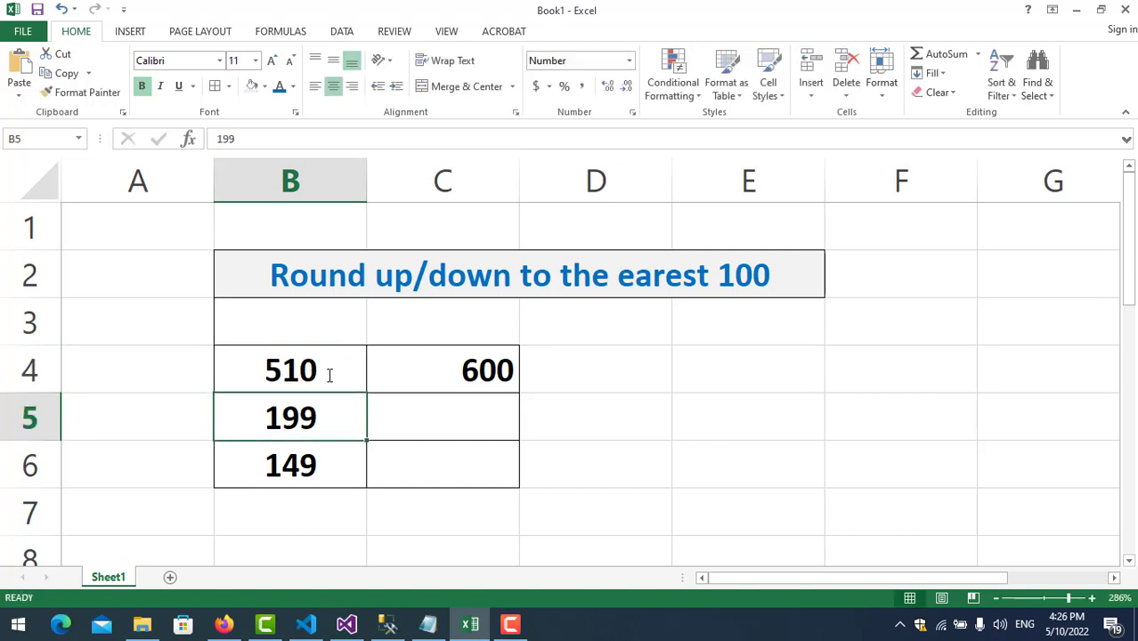
pyautogui.click(343, 370)
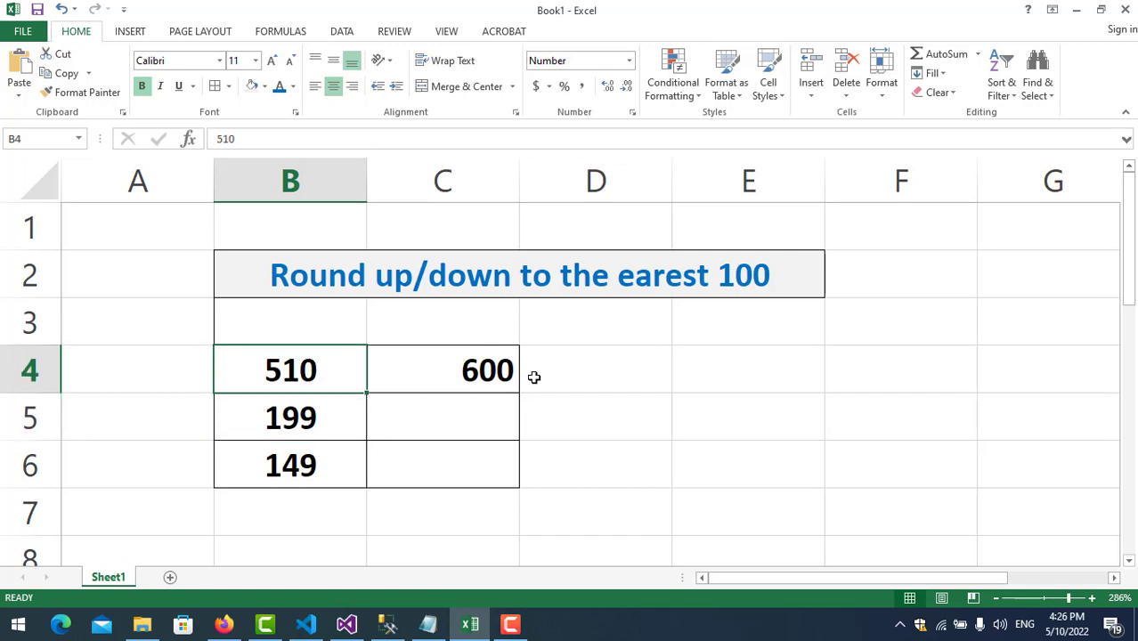
pyautogui.doubleClick(330, 373)
pyautogui.press('BackSpace')
pyautogui.press('BackSpace')
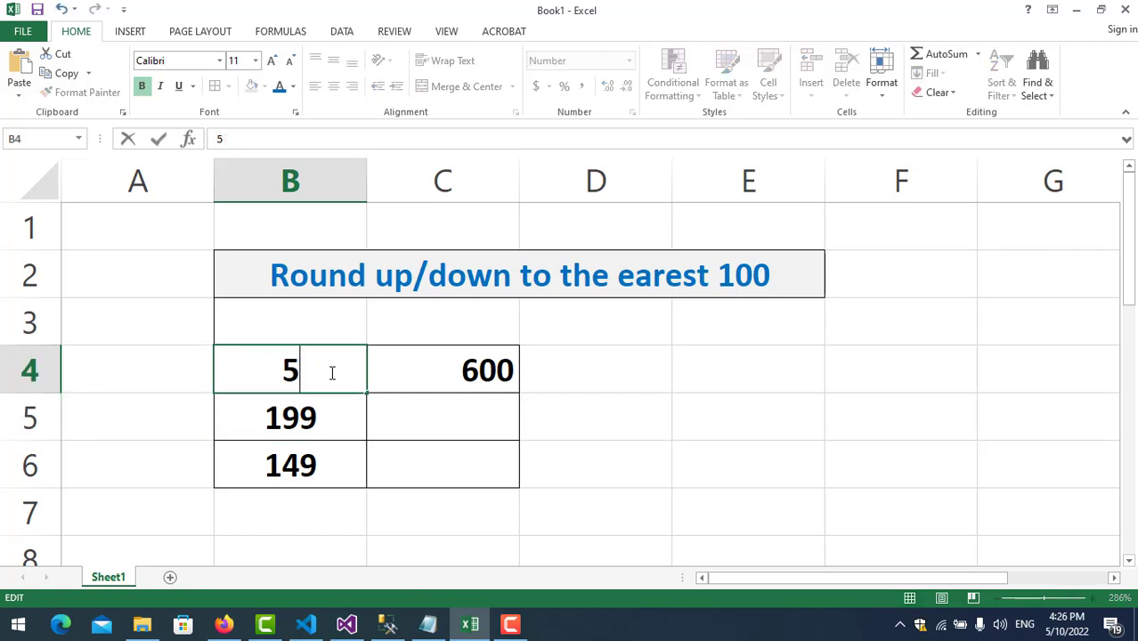
pyautogui.write('00')
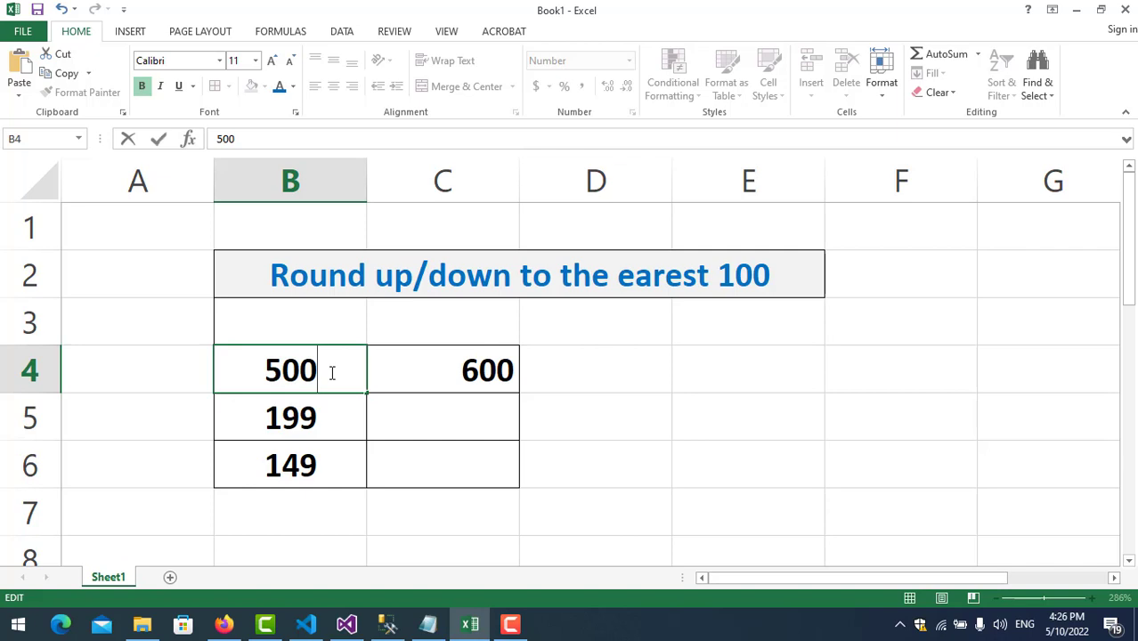
pyautogui.press('Return')
pyautogui.click(477, 365)
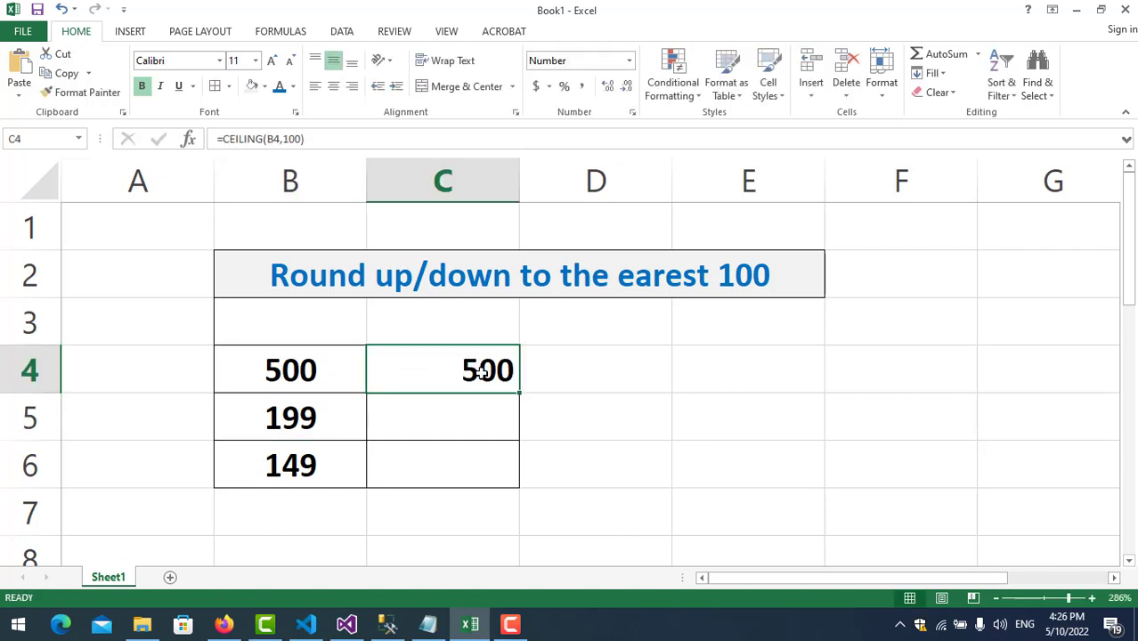
pyautogui.click(339, 365)
pyautogui.doubleClick(332, 375)
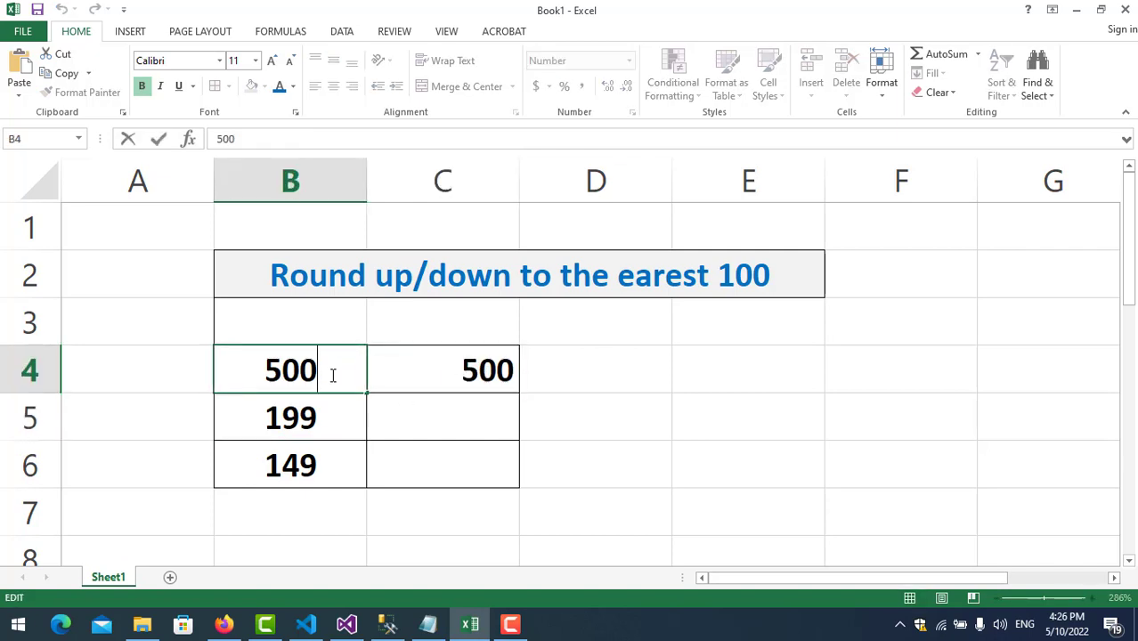
pyautogui.moveTo(325, 369); pyautogui.dragTo(284, 369)
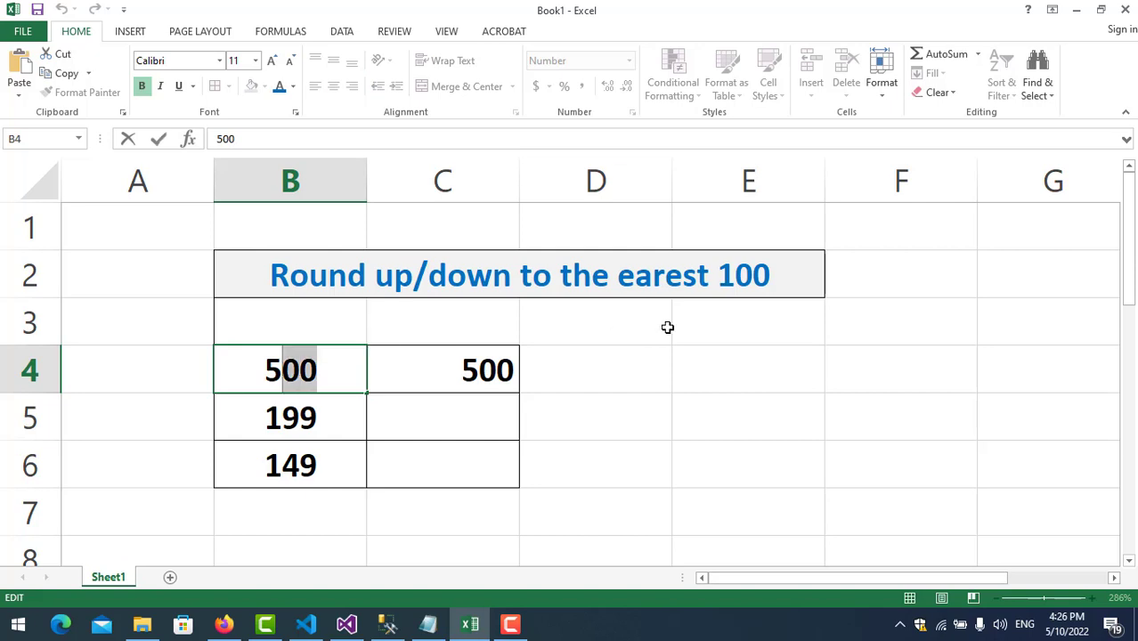
pyautogui.click(337, 373)
pyautogui.press('BackSpace')
pyautogui.write('1')
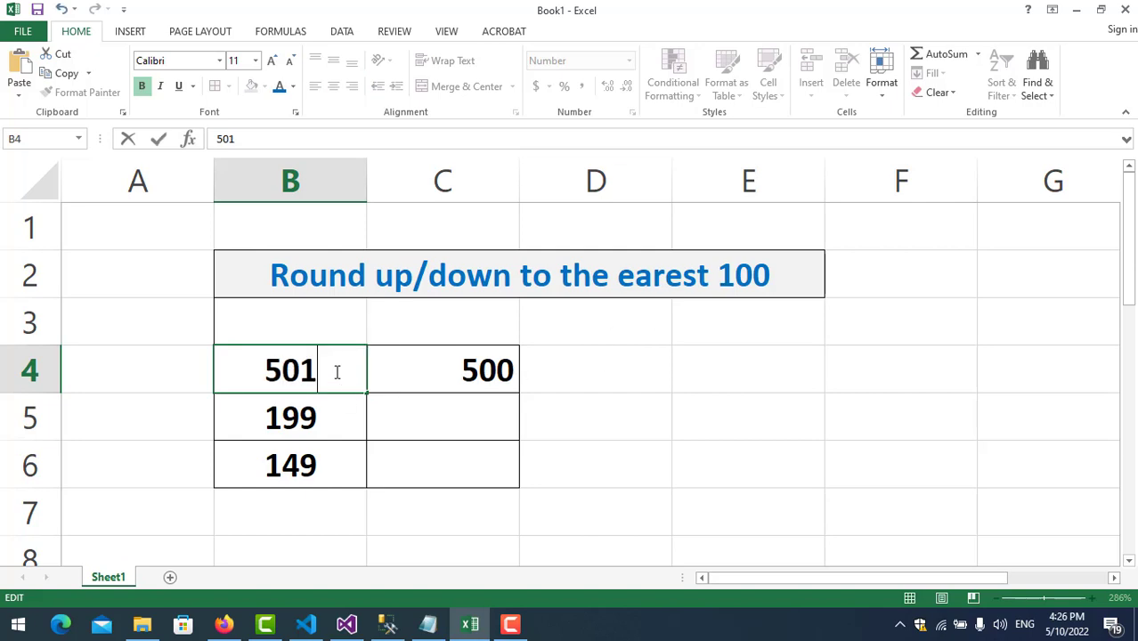
pyautogui.press('Return')
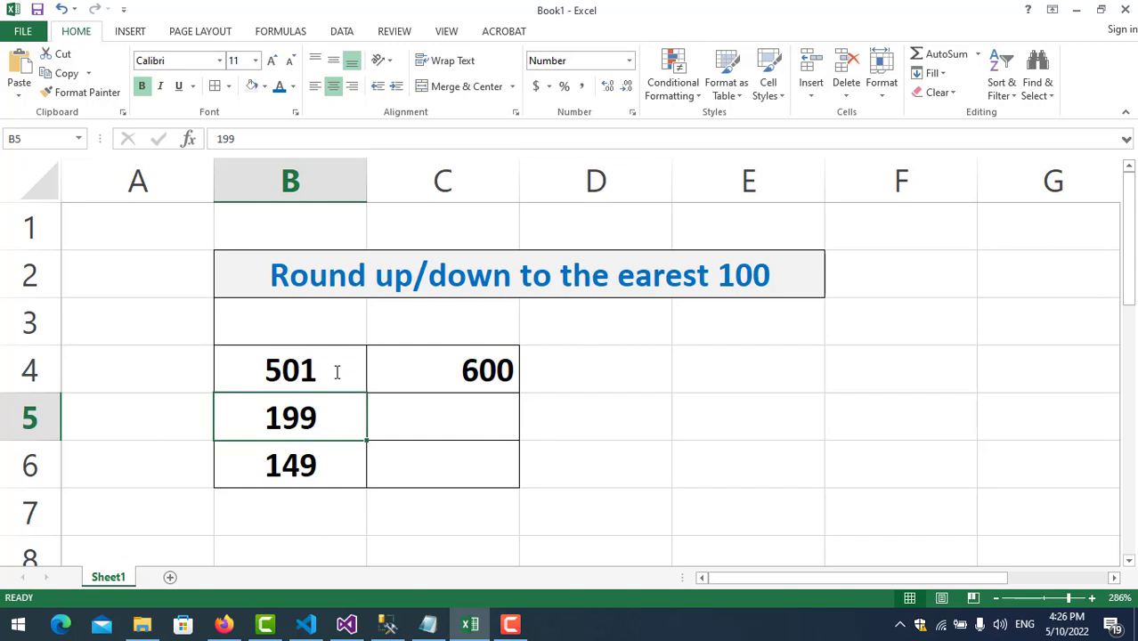
# Step: Enter =FLOOR(B5,100) in C5 so the input 199 returns 100
pyautogui.click(436, 424)
pyautogui.write('=')
pyautogui.click(434, 421)
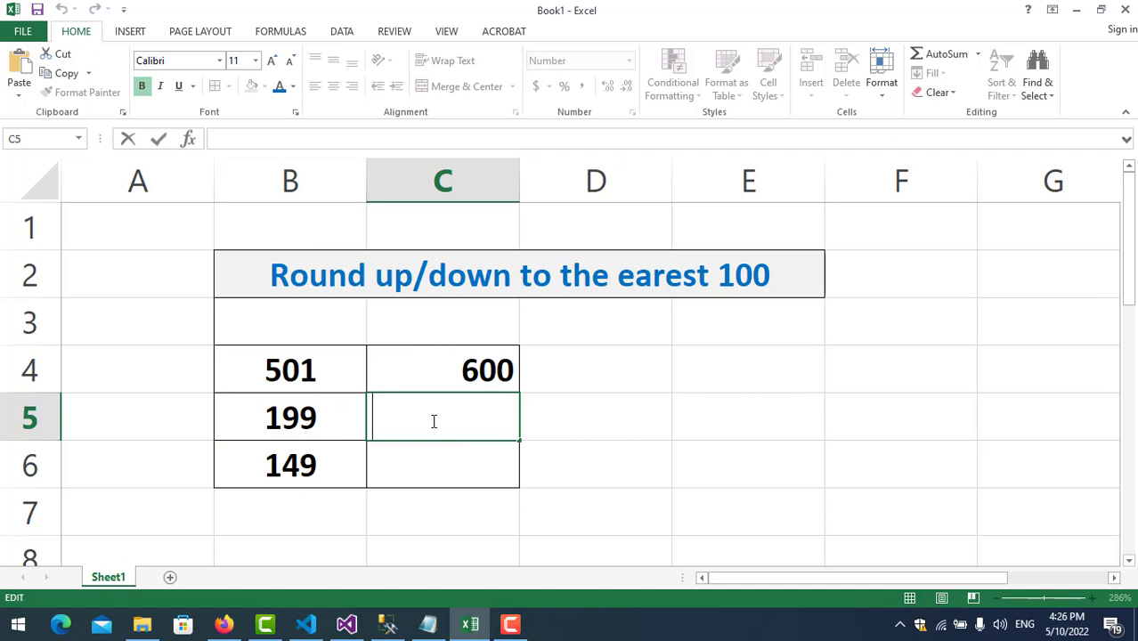
pyautogui.write('=')
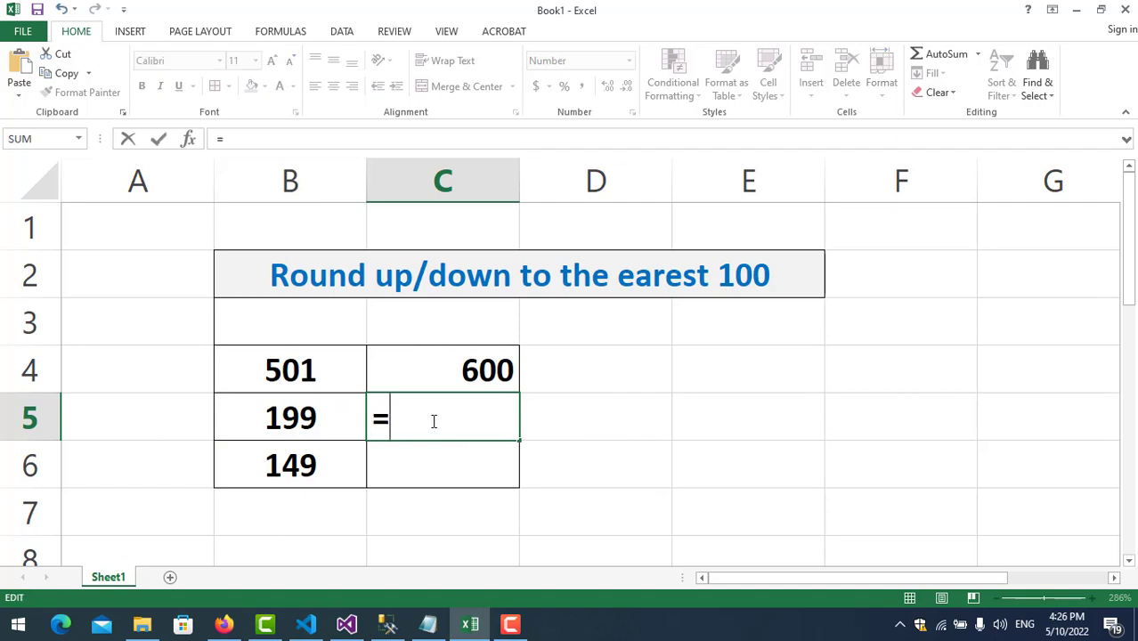
pyautogui.write('Flo')
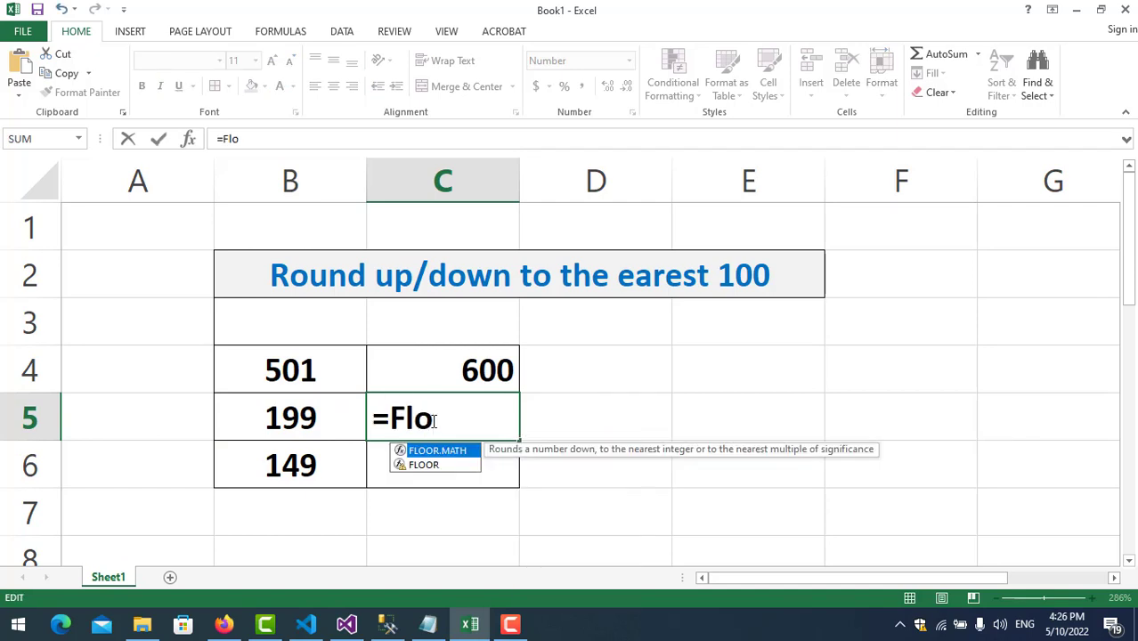
pyautogui.press('Tab')
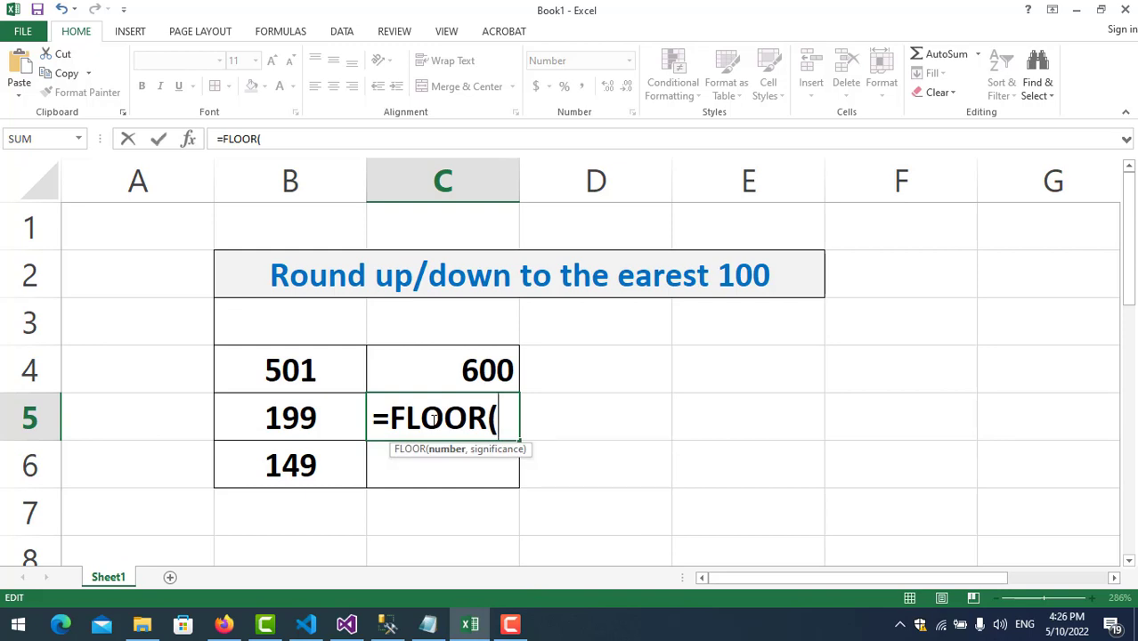
pyautogui.write('B')
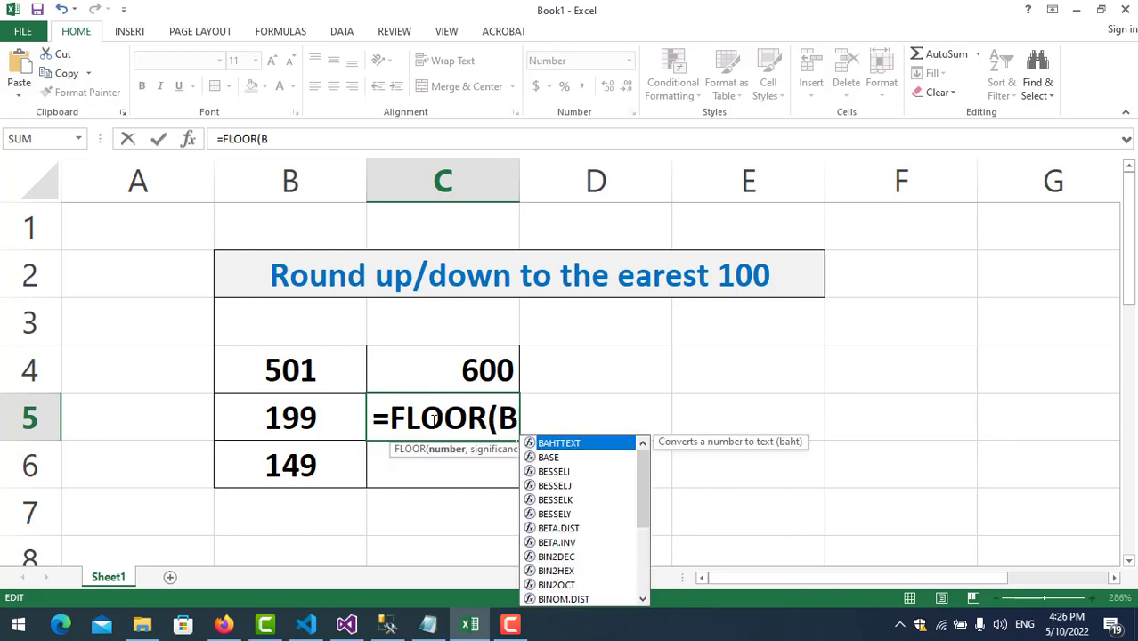
pyautogui.write('5,1')
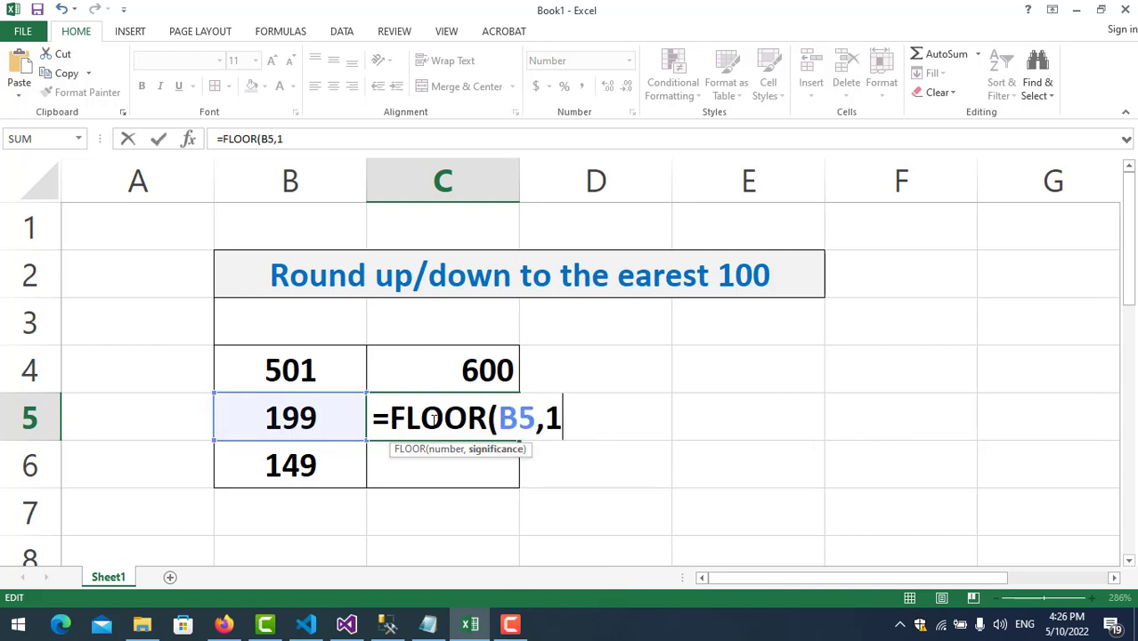
pyautogui.write('00')
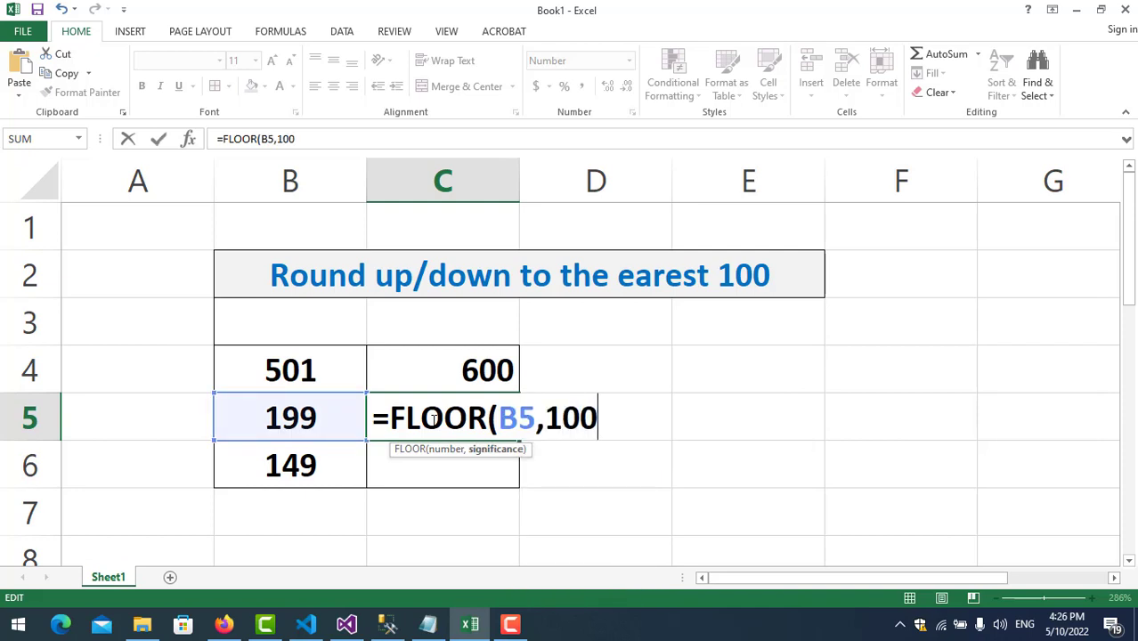
pyautogui.write(')')
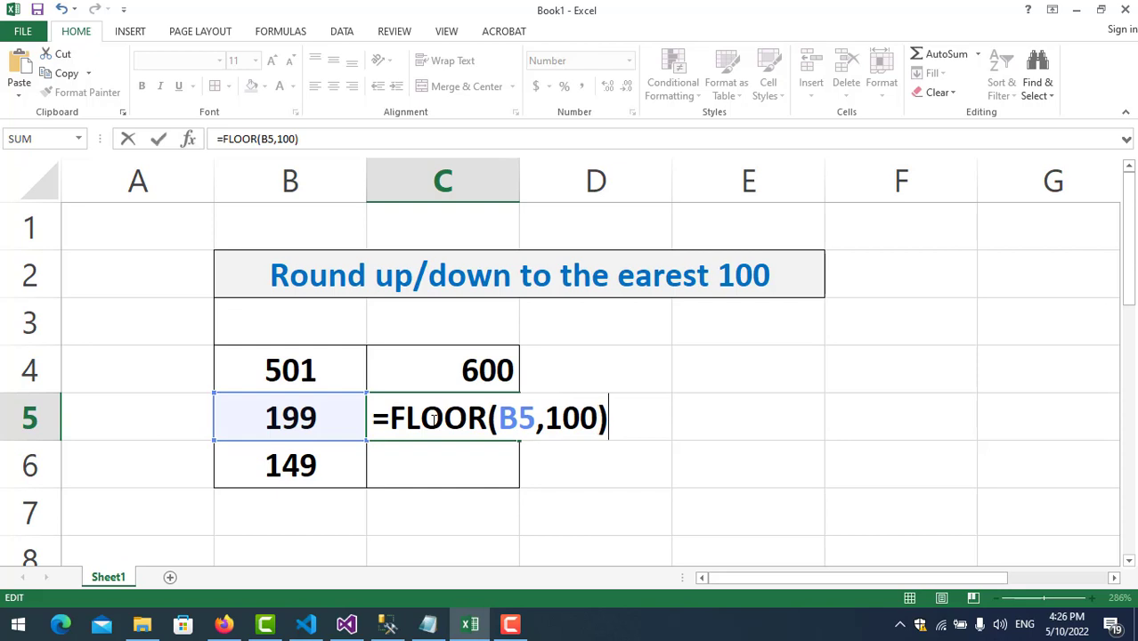
pyautogui.press('Return')
pyautogui.click(422, 427)
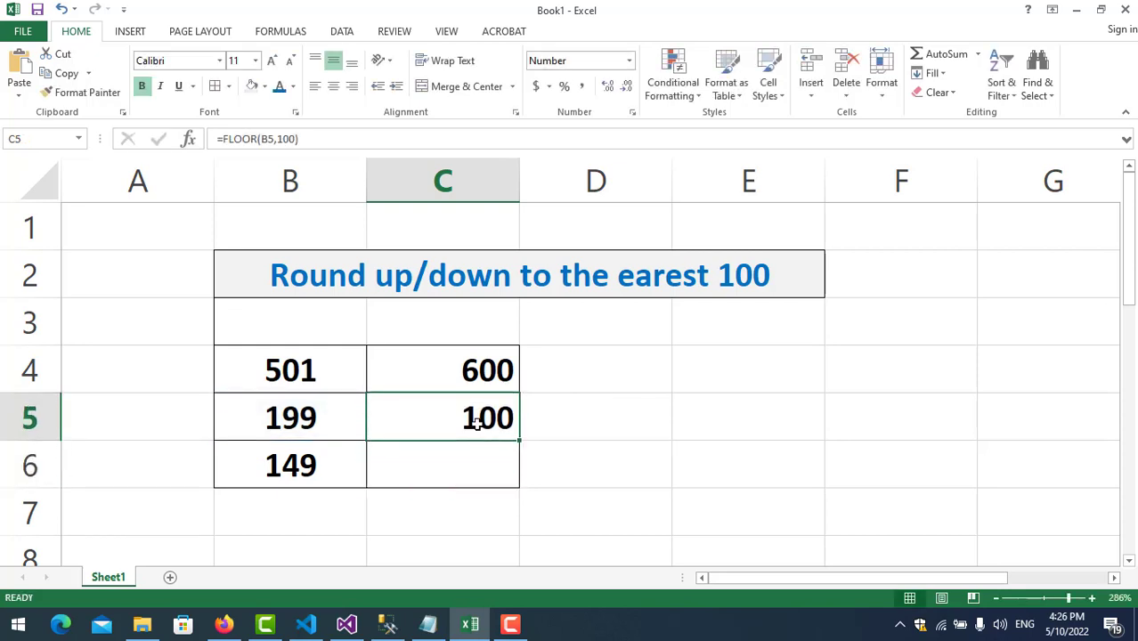
pyautogui.doubleClick(337, 425)
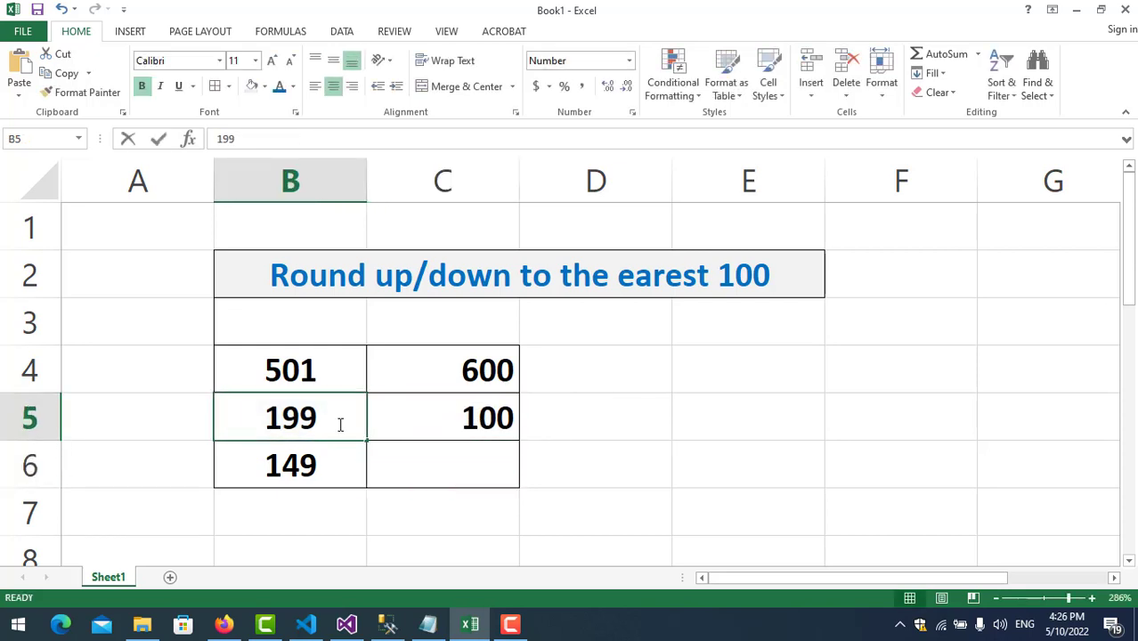
pyautogui.moveTo(290, 418); pyautogui.dragTo(318, 420)
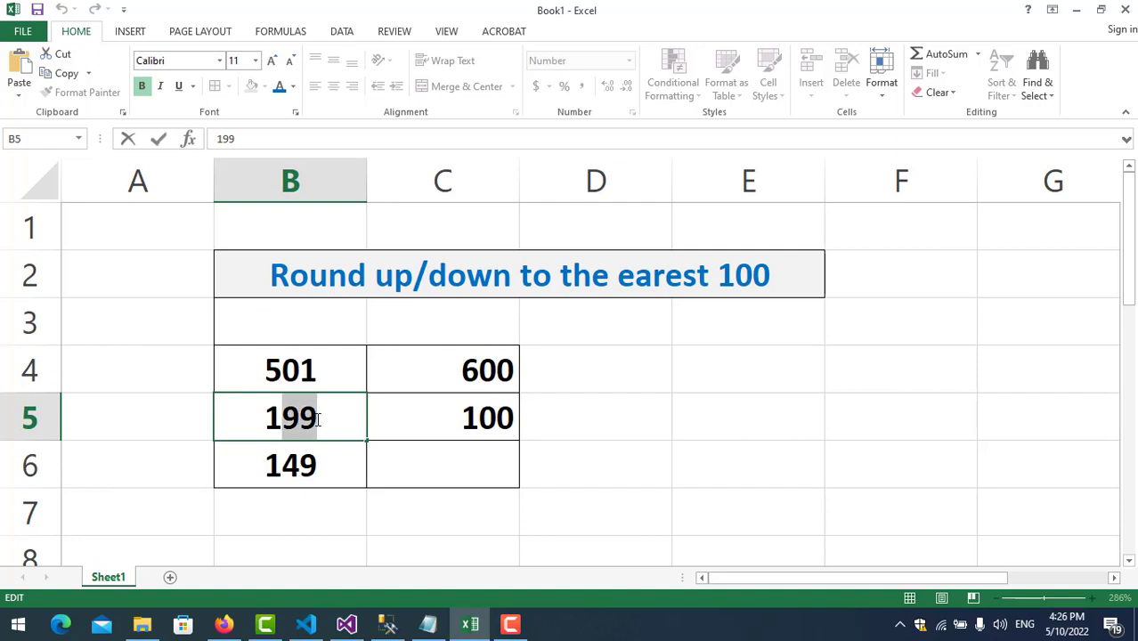
pyautogui.click(468, 420)
pyautogui.click(316, 415)
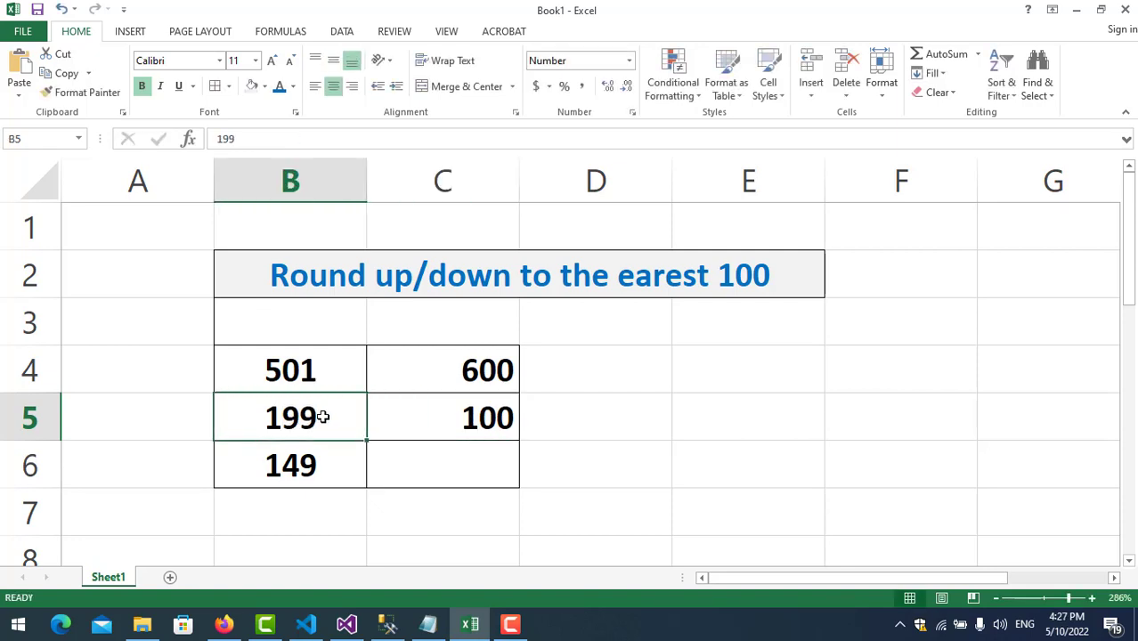
pyautogui.doubleClick(315, 415)
pyautogui.moveTo(317, 419); pyautogui.dragTo(283, 418)
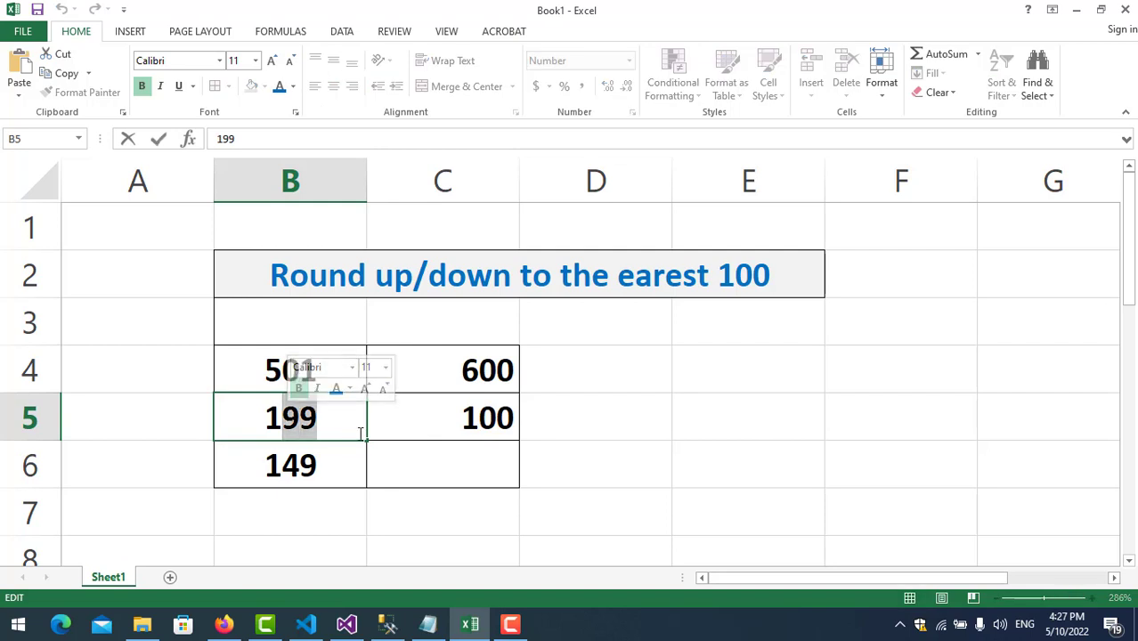
pyautogui.press('BackSpace')
pyautogui.write('01')
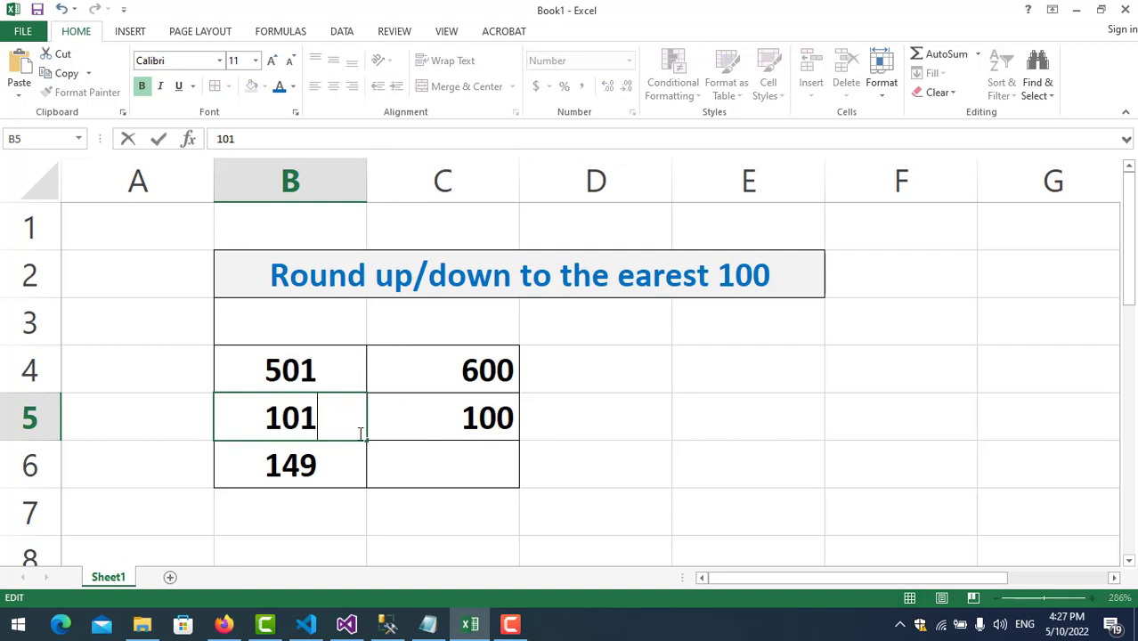
pyautogui.press('Return')
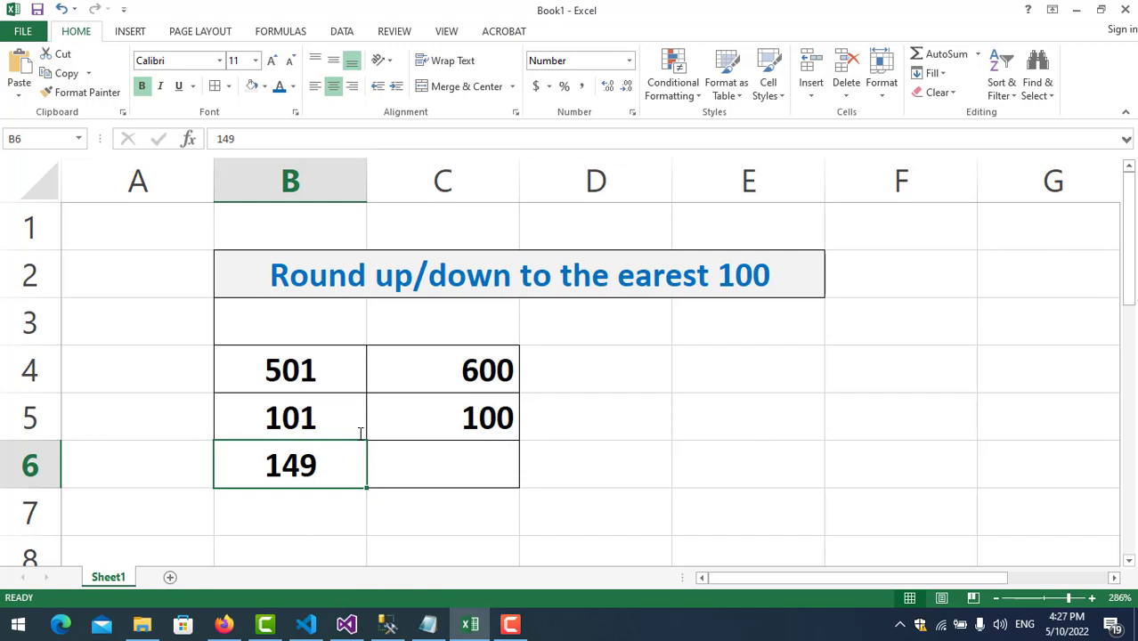
pyautogui.click(493, 428)
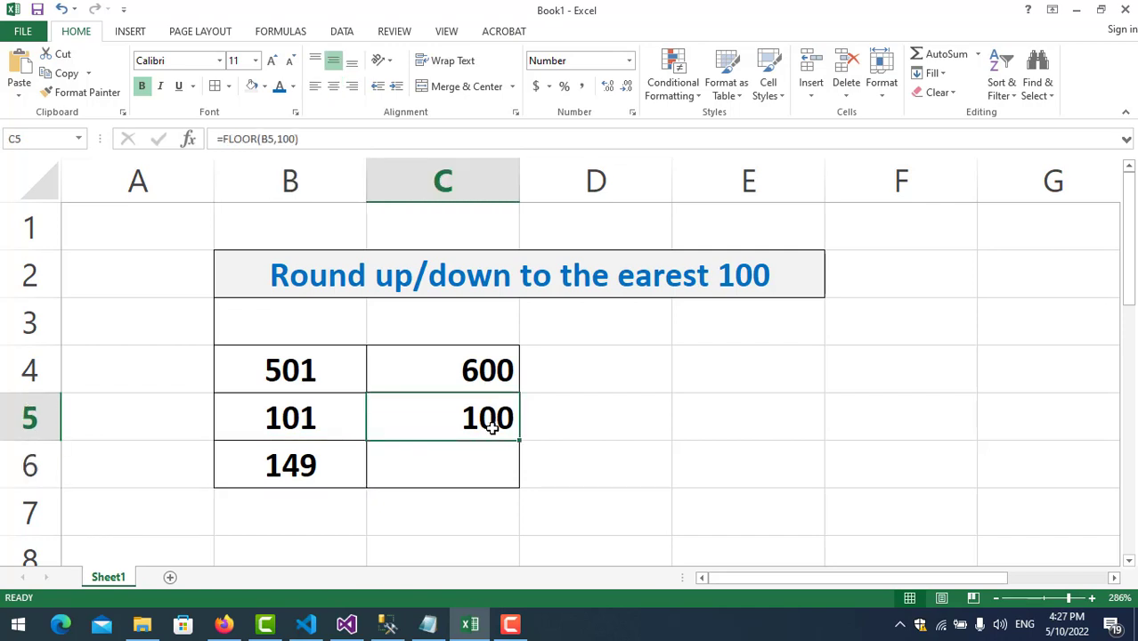
pyautogui.doubleClick(270, 417)
pyautogui.write('1')
pyautogui.press('Return')
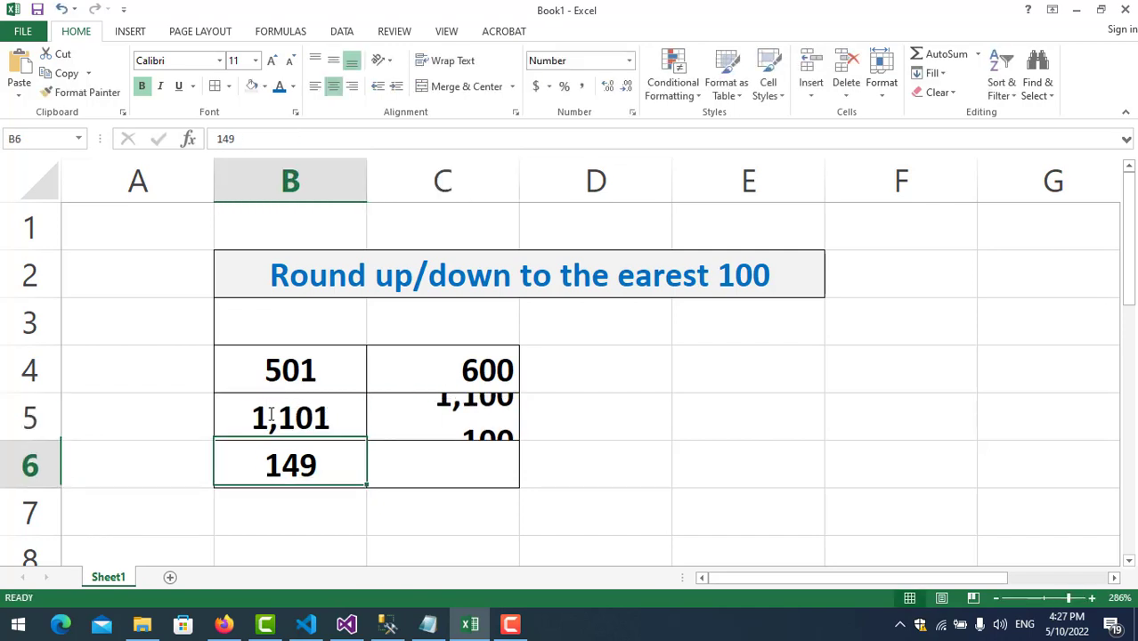
pyautogui.click(483, 415)
pyautogui.doubleClick(488, 417)
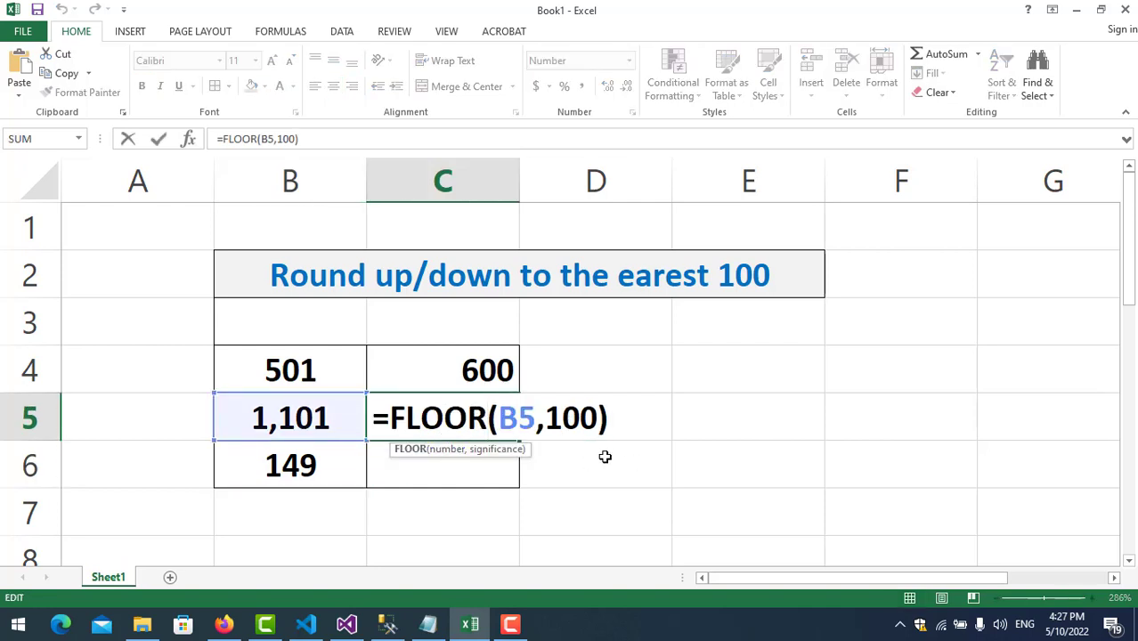
pyautogui.press('Return')
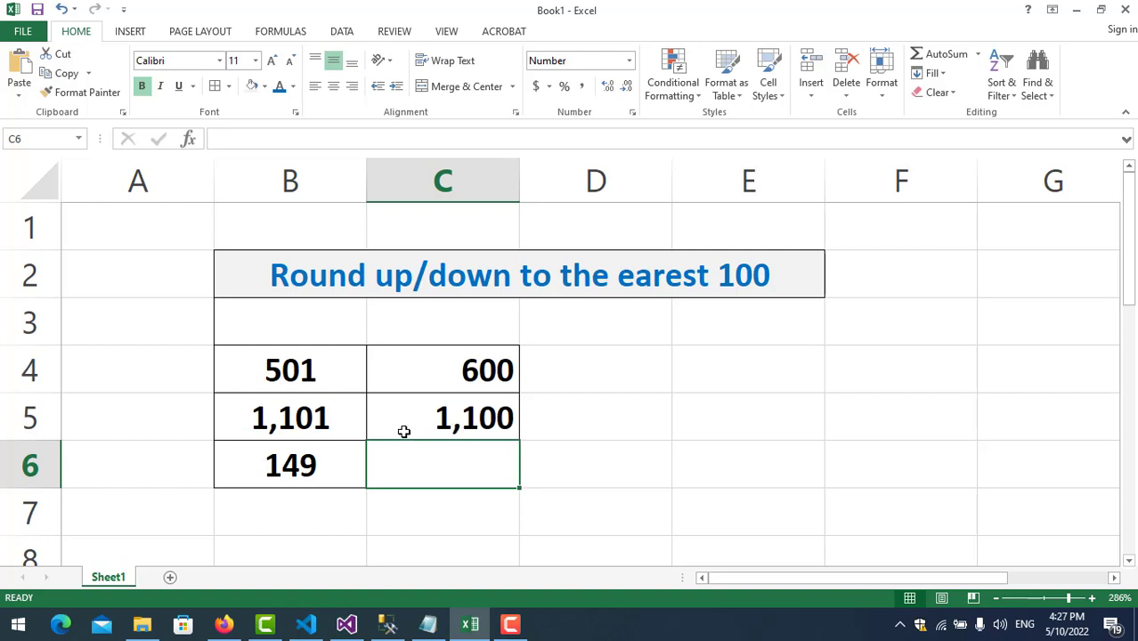
pyautogui.doubleClick(344, 421)
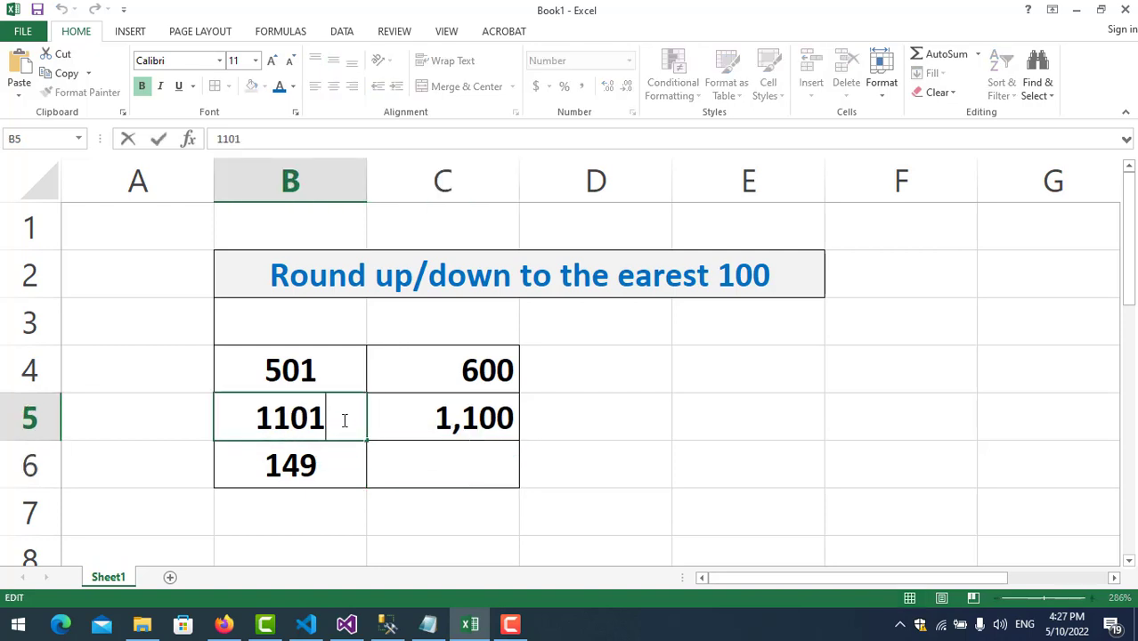
pyautogui.press('BackSpace')
pyautogui.press('BackSpace')
pyautogui.write('99')
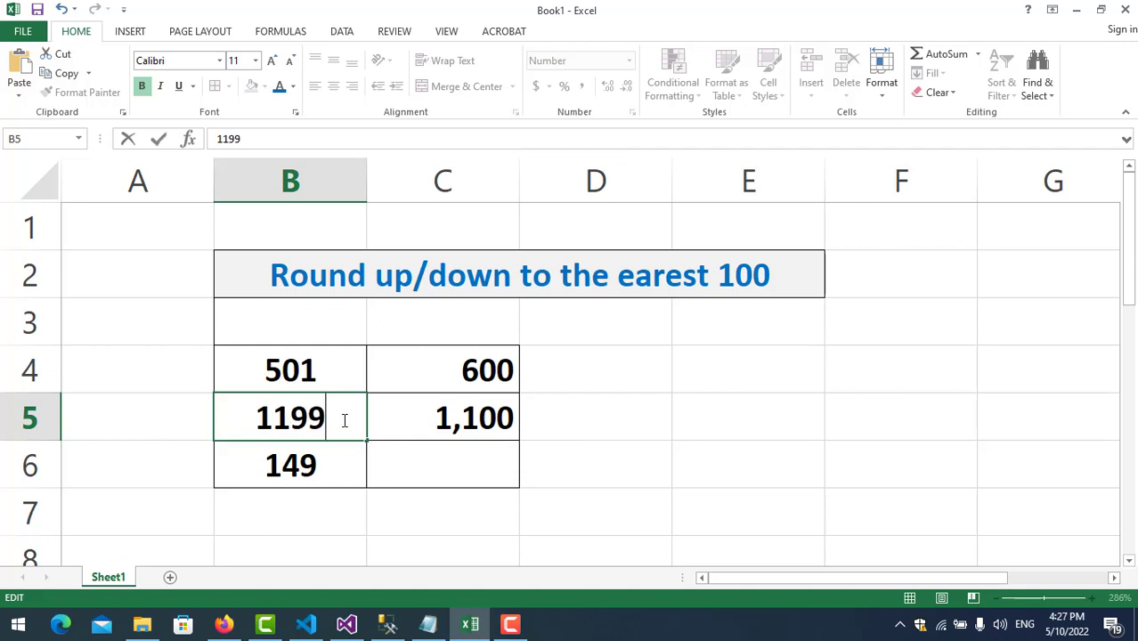
pyautogui.press('Return')
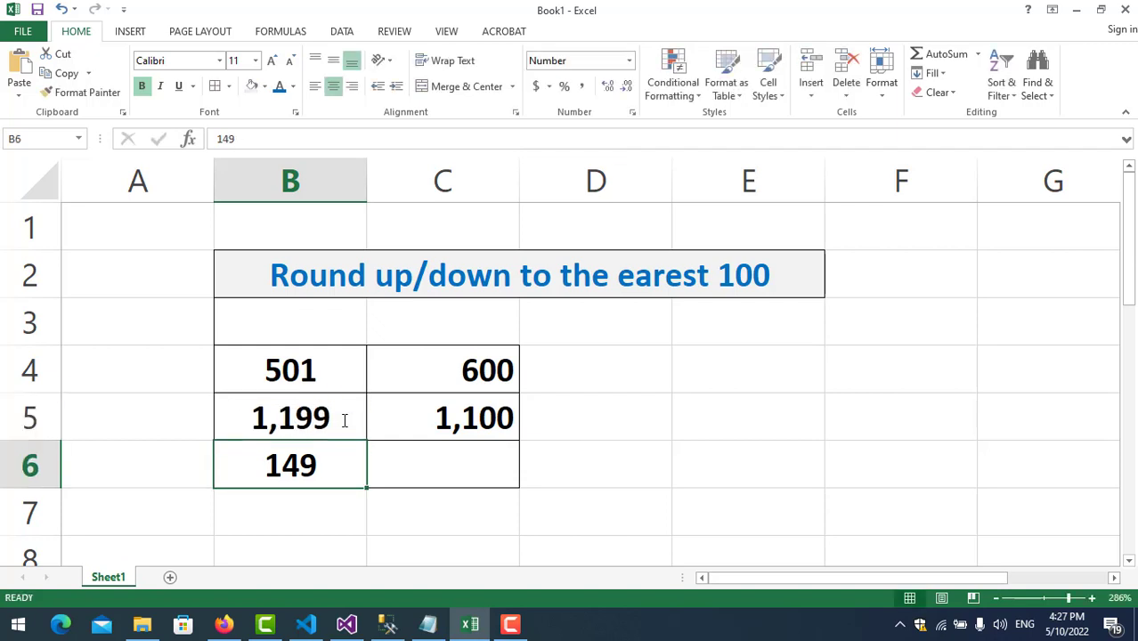
pyautogui.doubleClick(276, 425)
pyautogui.press('BackSpace')
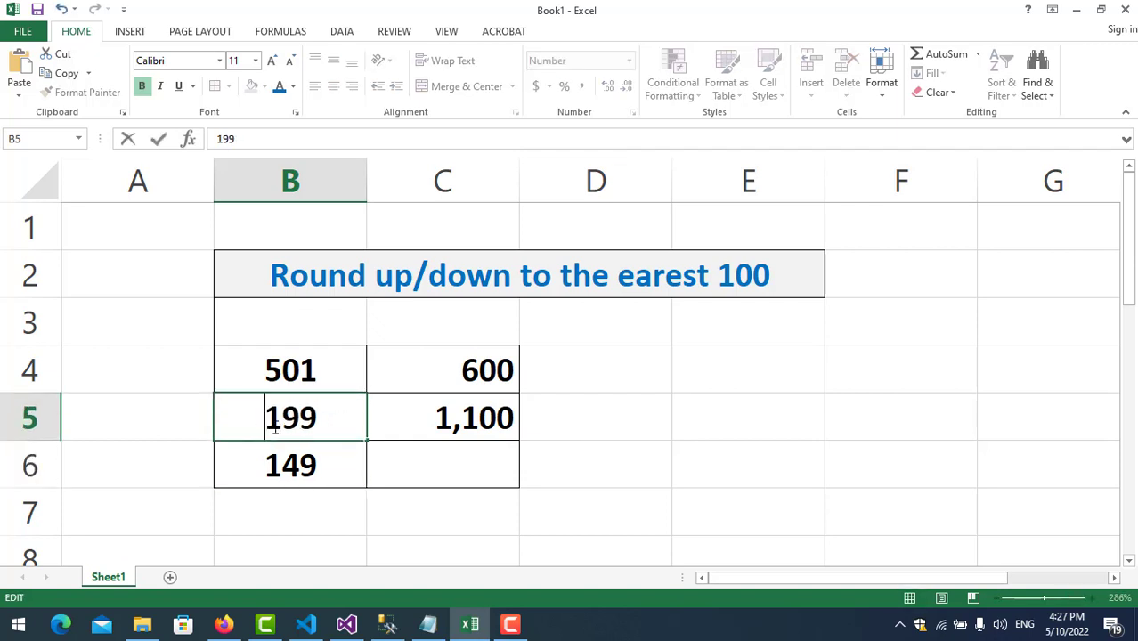
pyautogui.press('Return')
pyautogui.click(448, 430)
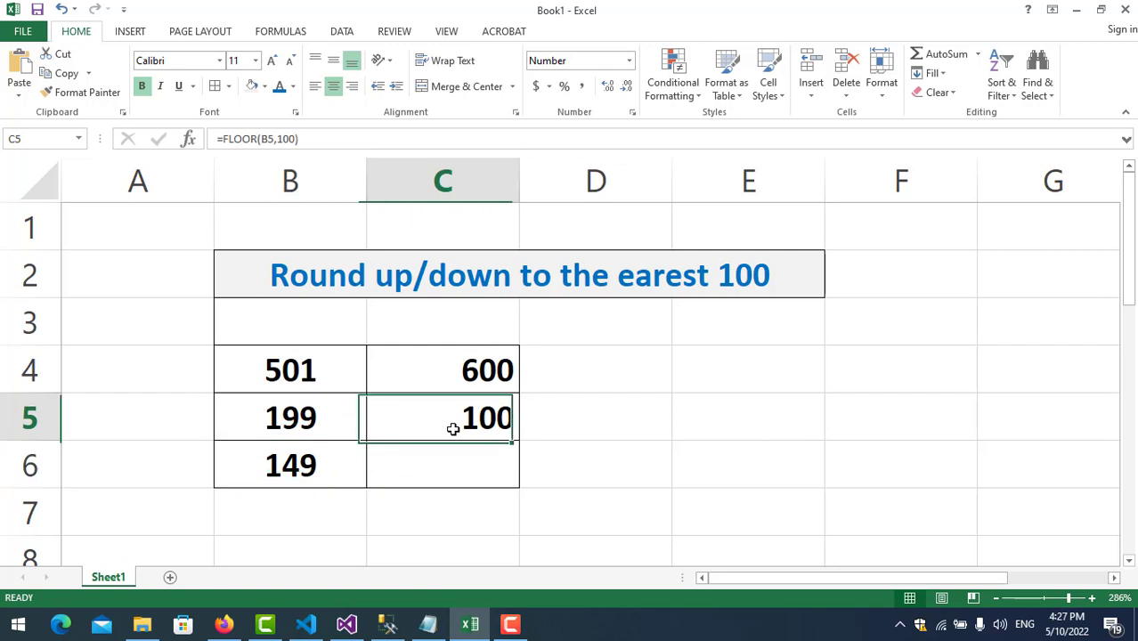
pyautogui.click(453, 479)
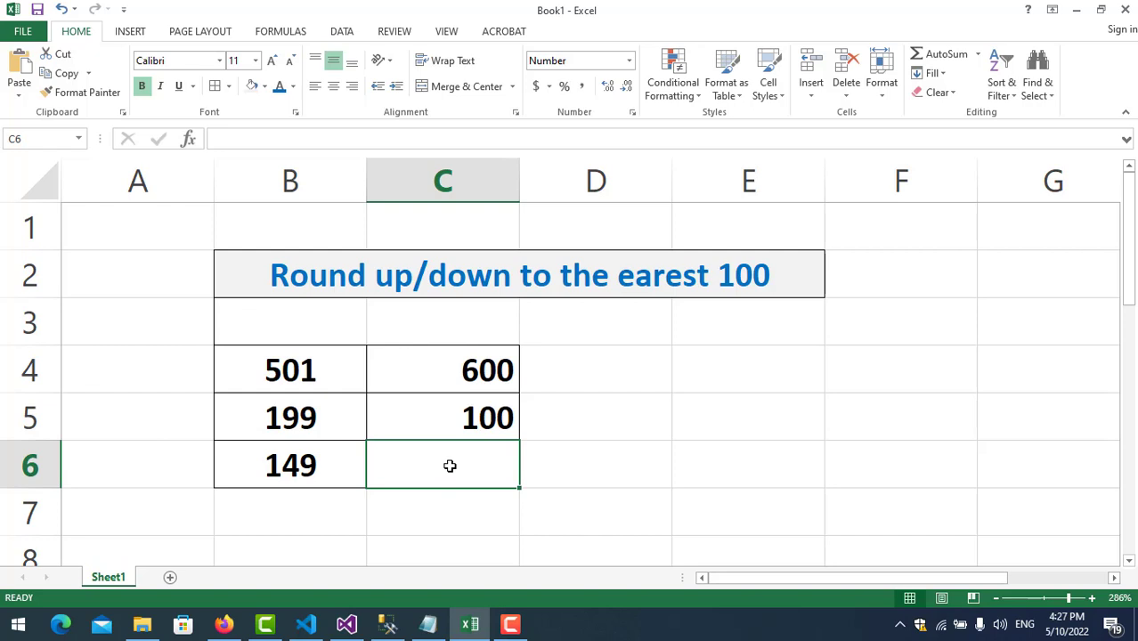
# Step: Enter =MROUND(B6,100) in C6 and recheck it, so 149 returns 100
pyautogui.doubleClick(450, 466)
pyautogui.write('=')
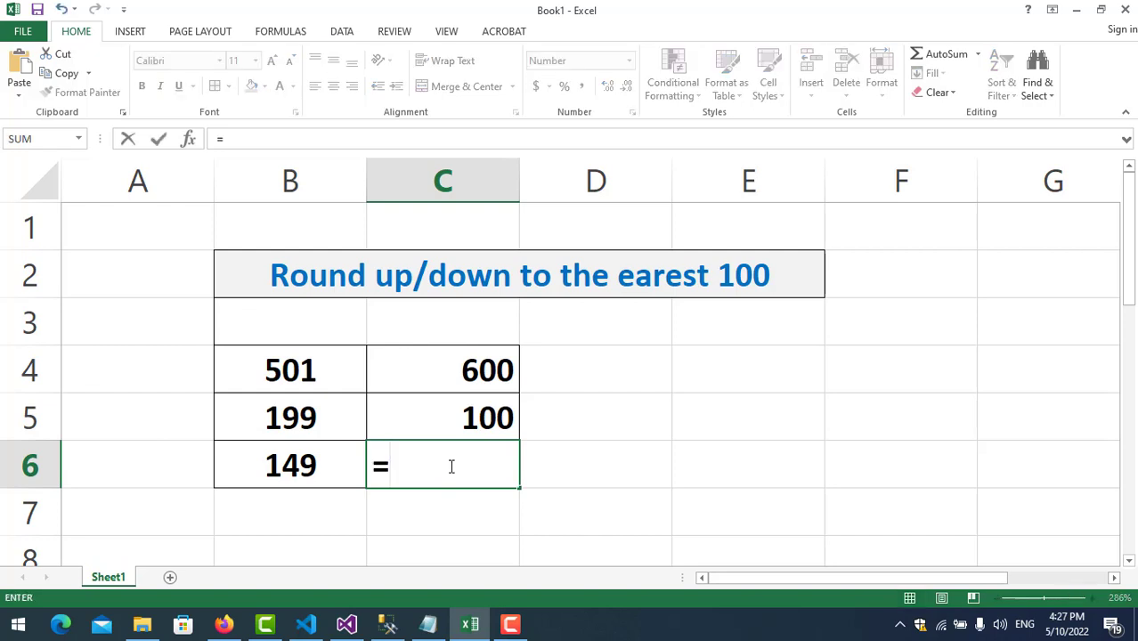
pyautogui.write('Mr')
pyautogui.press('Tab')
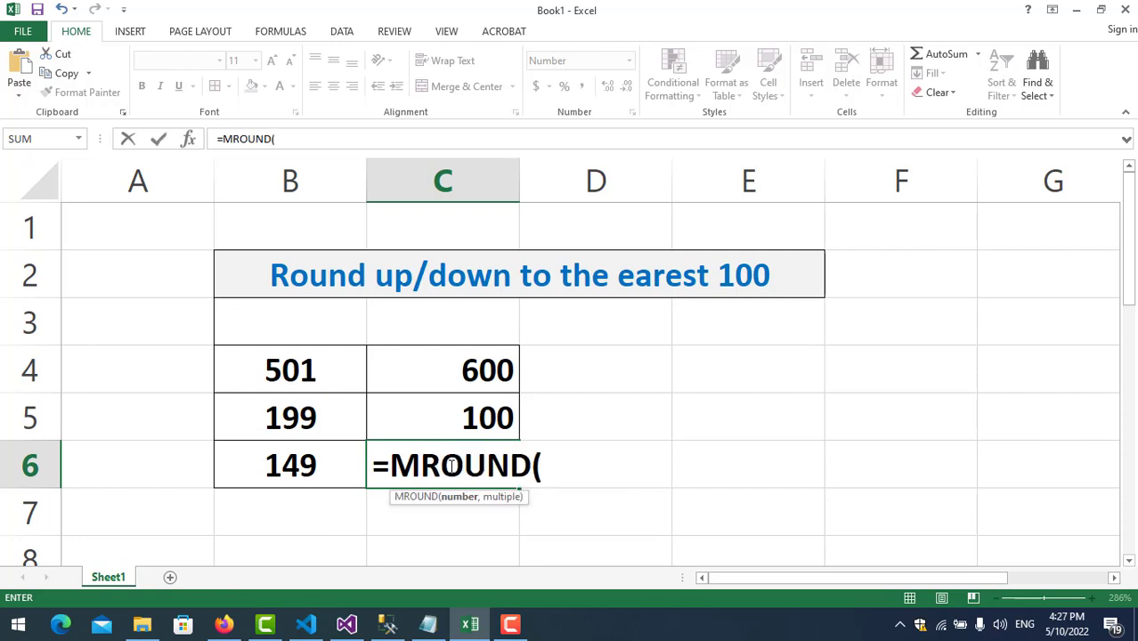
pyautogui.write('b')
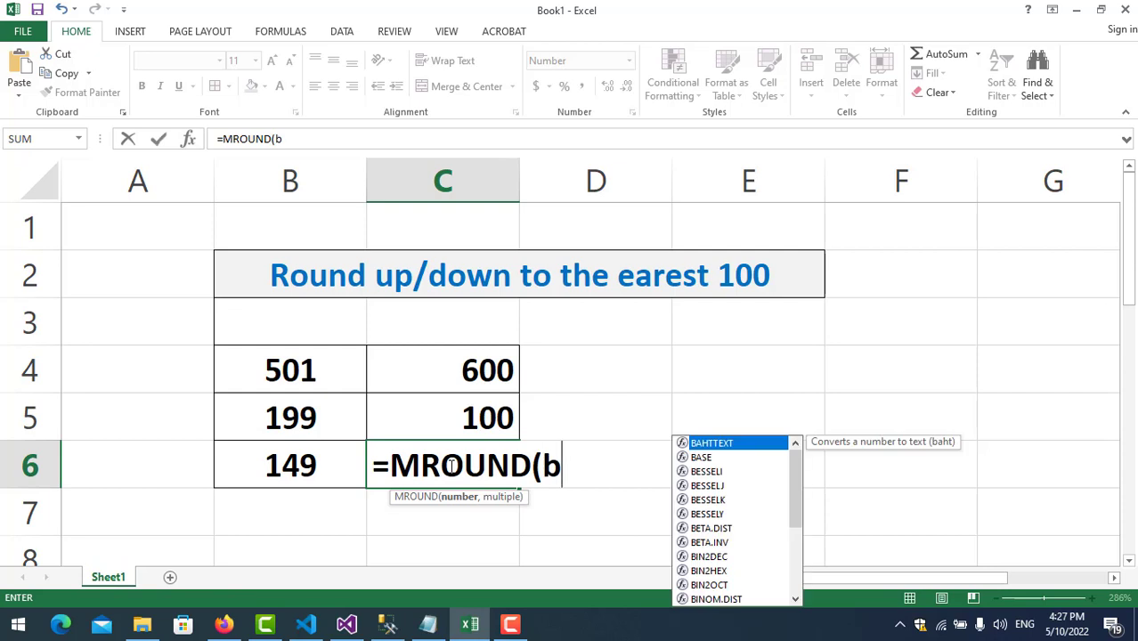
pyautogui.write('6,')
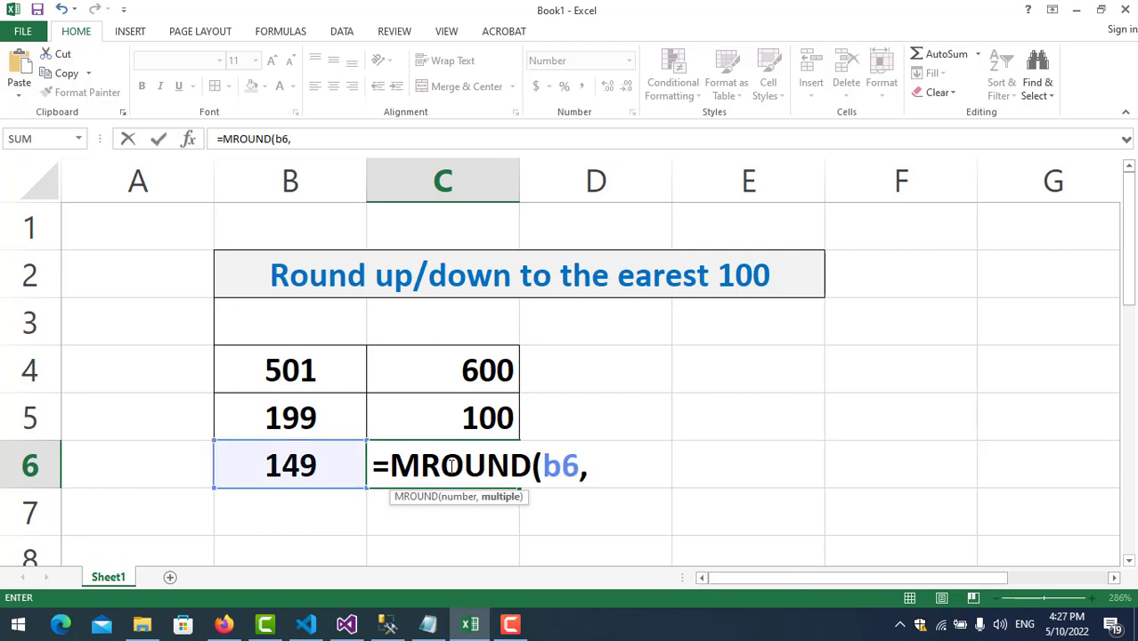
pyautogui.write('100')
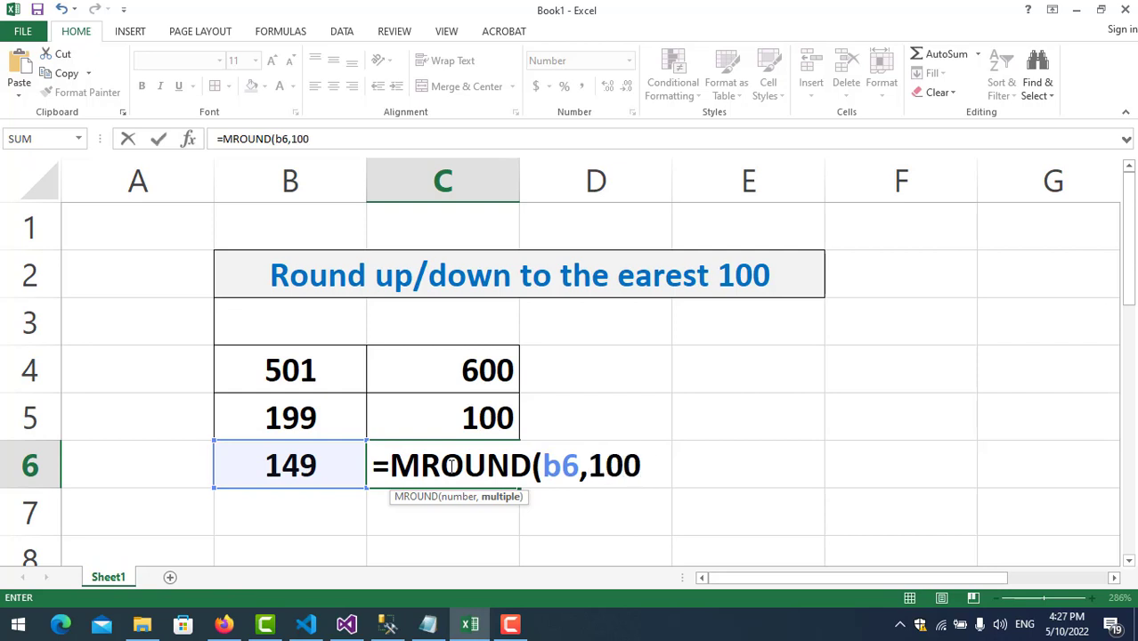
pyautogui.write(')')
pyautogui.press('Return')
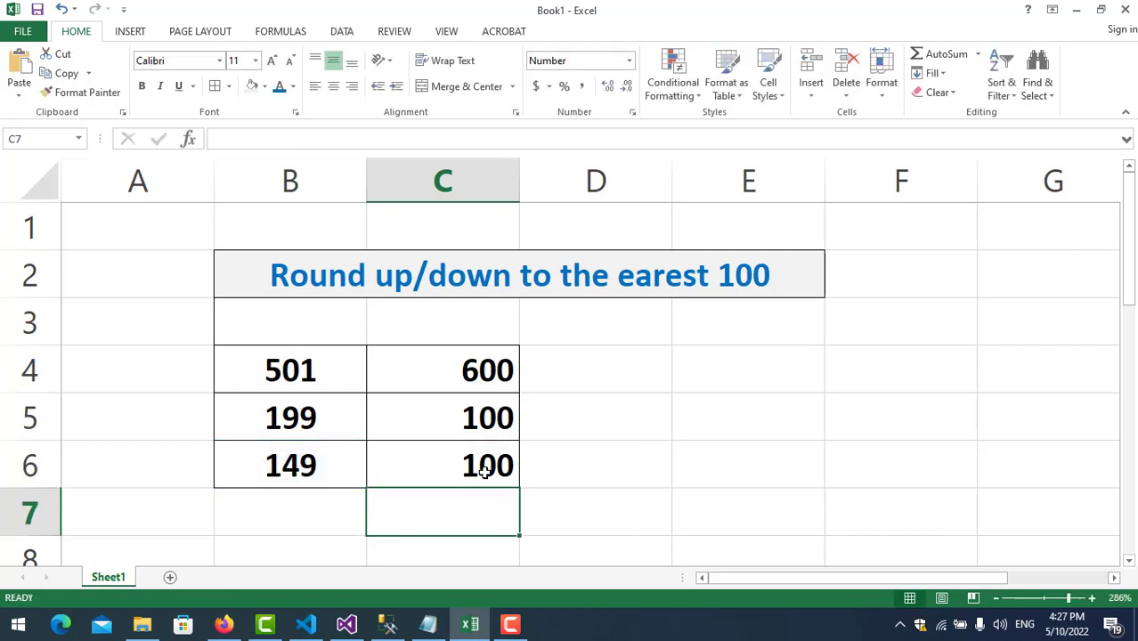
pyautogui.doubleClick(482, 471)
pyautogui.press('Return')
# Step: Change B6 from 149 to 150 and check the MROUND result in C6
pyautogui.click(446, 468)
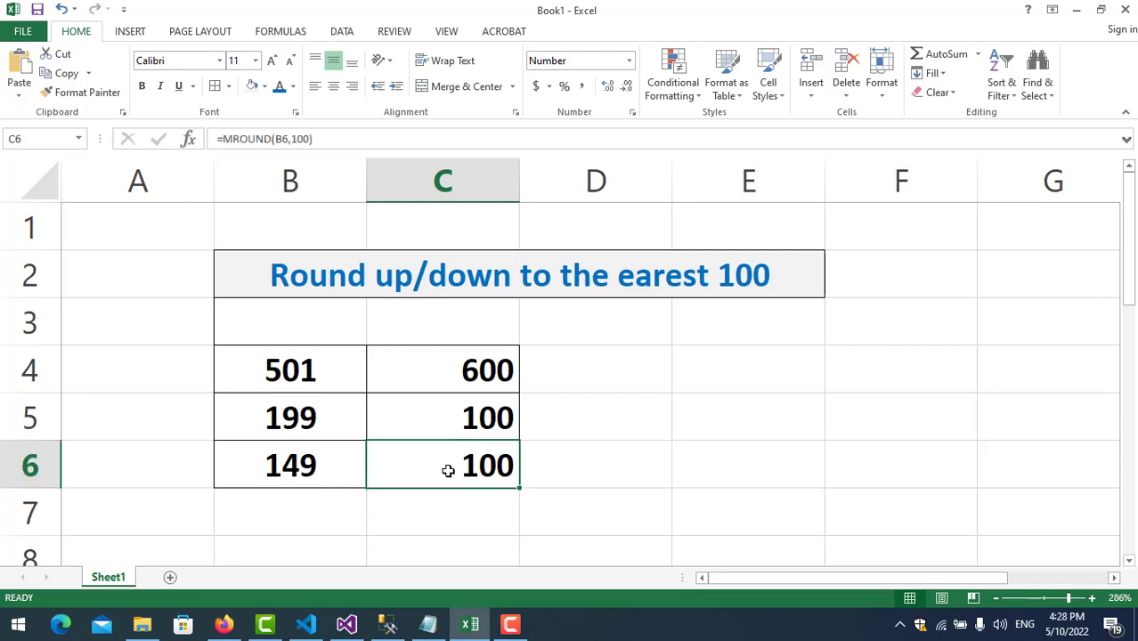
pyautogui.doubleClick(325, 462)
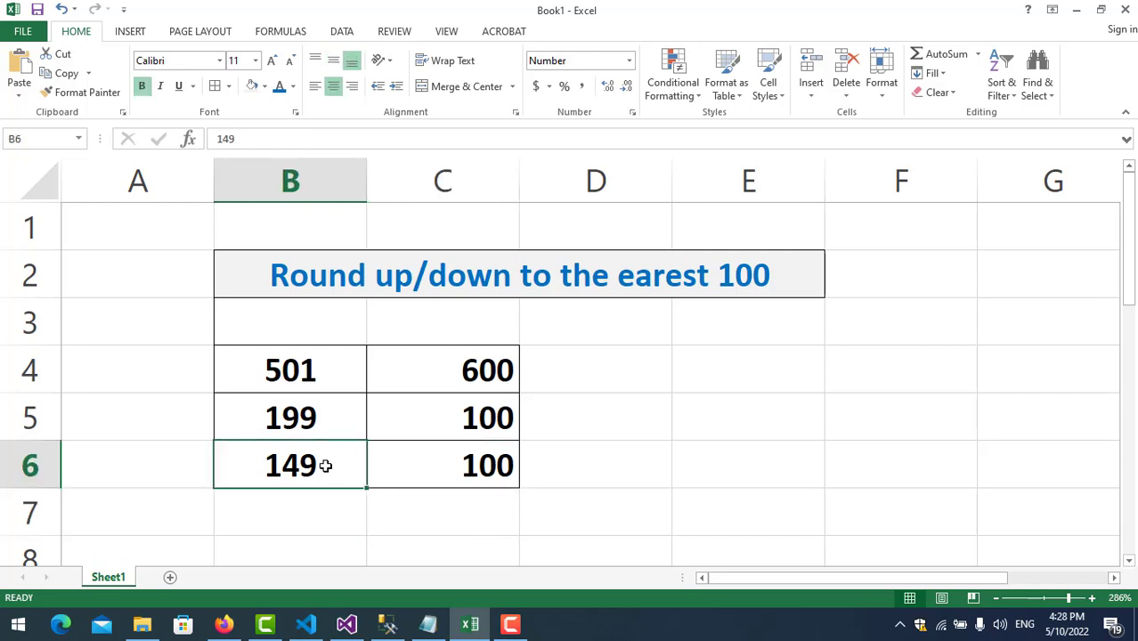
pyautogui.press('BackSpace')
pyautogui.press('BackSpace')
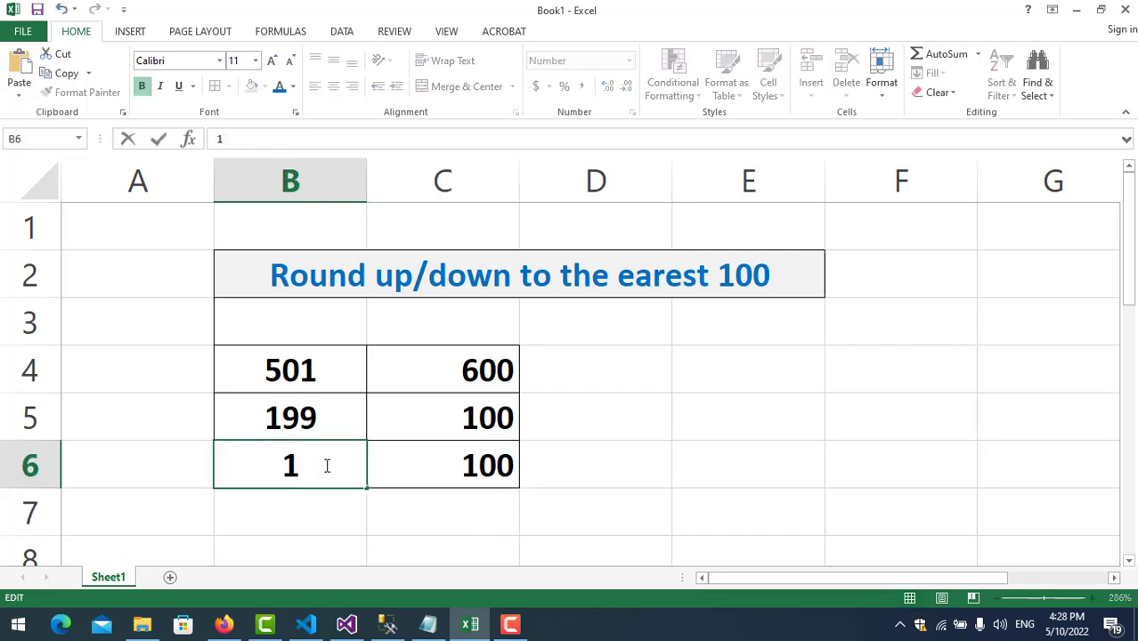
pyautogui.write('50')
pyautogui.press('Return')
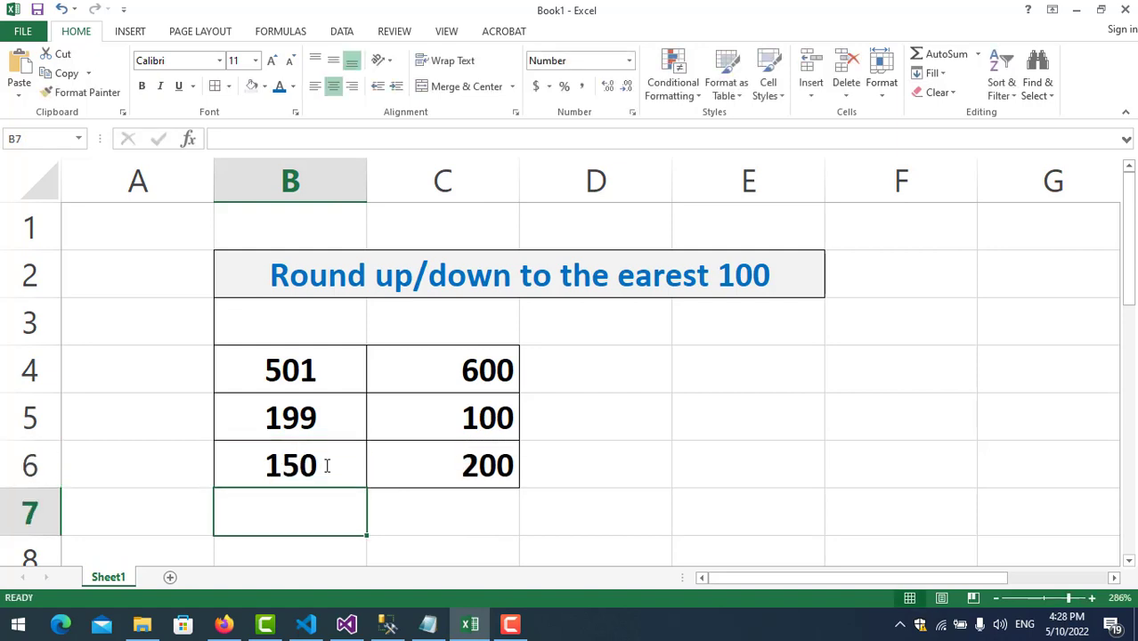
pyautogui.click(500, 481)
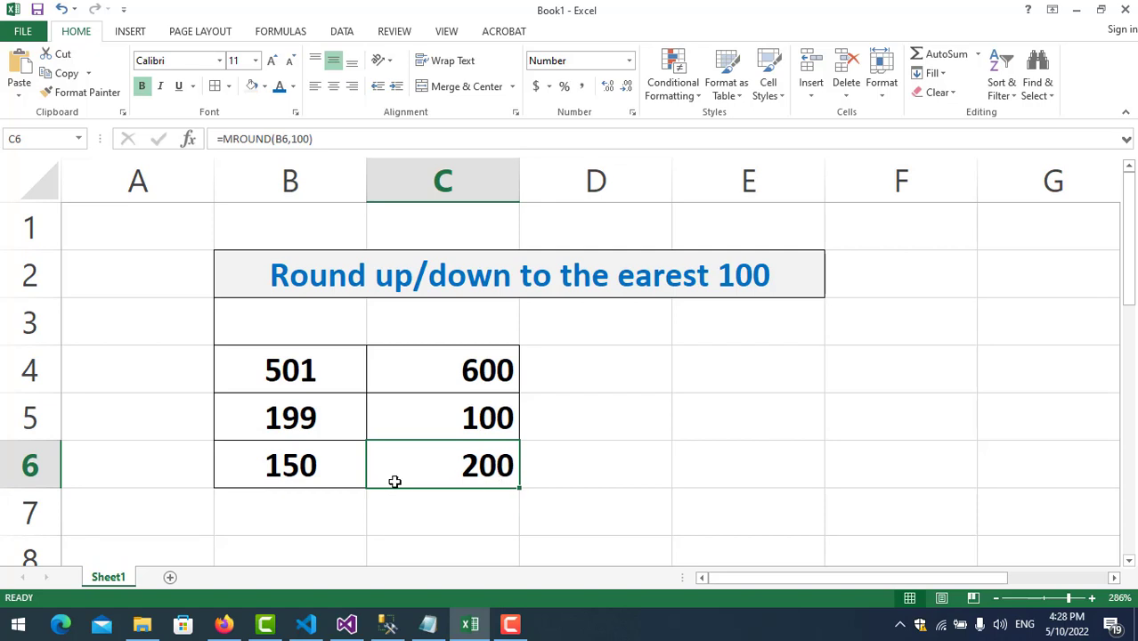
# Step: Change B6 to 160 and check the MROUND result in C6
pyautogui.doubleClick(327, 464)
pyautogui.press('BackSpace')
pyautogui.write('1')
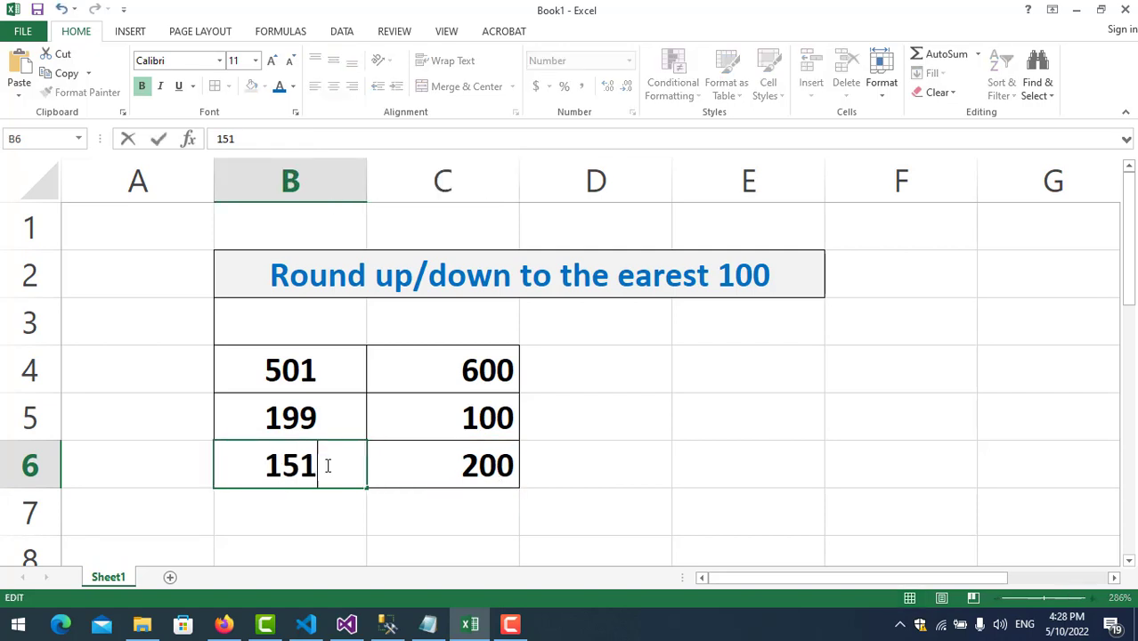
pyautogui.press('BackSpace')
pyautogui.press('BackSpace')
pyautogui.write('60')
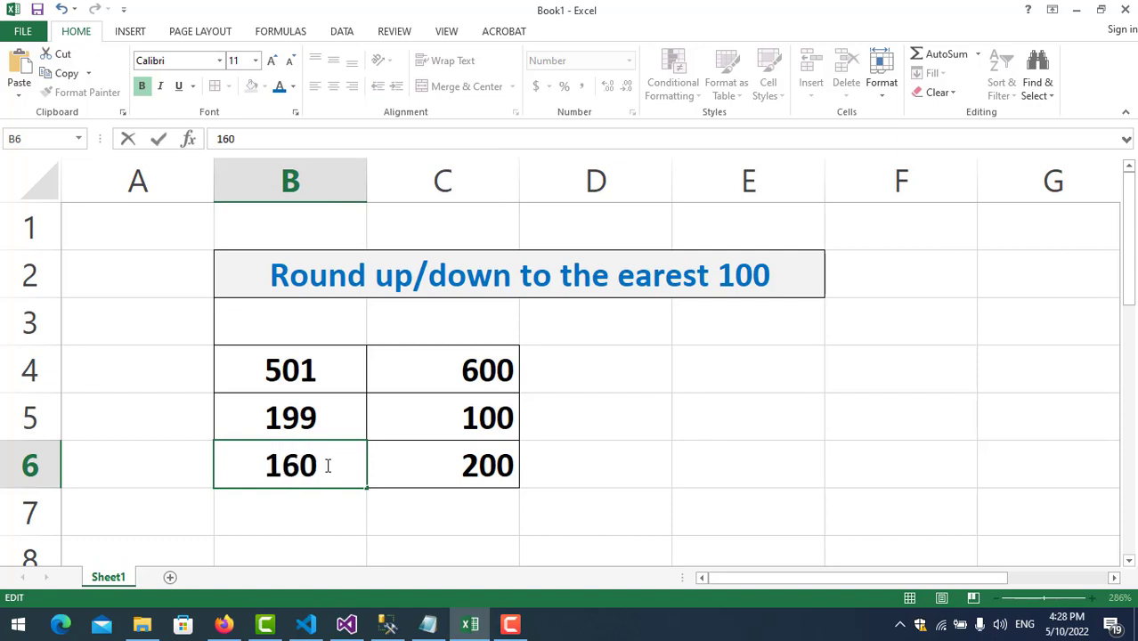
pyautogui.press('Return')
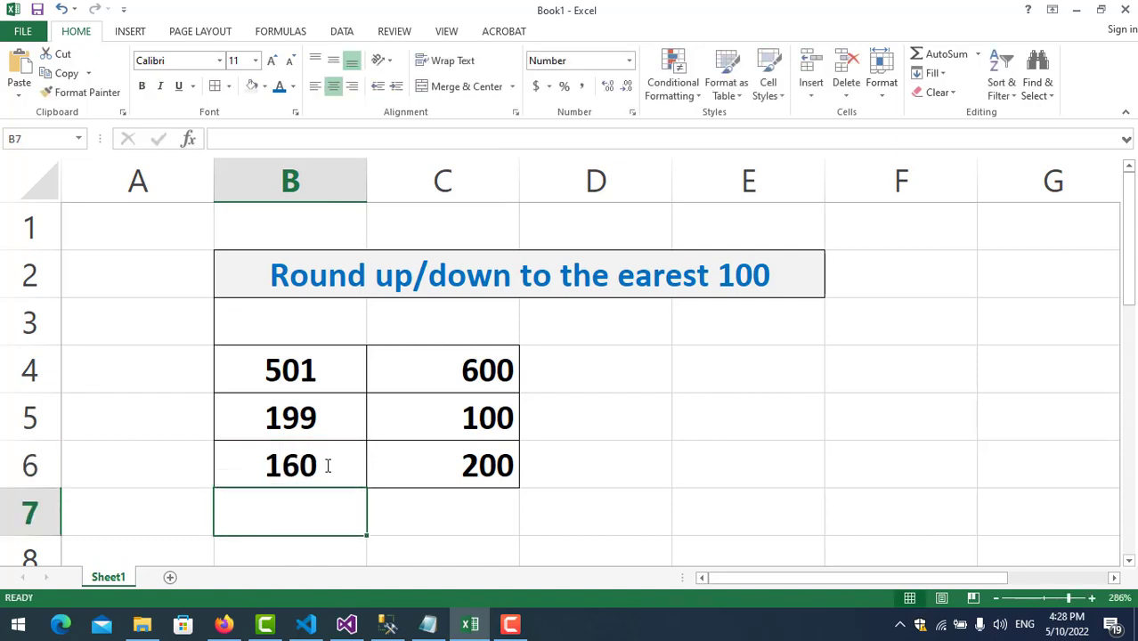
pyautogui.click(498, 467)
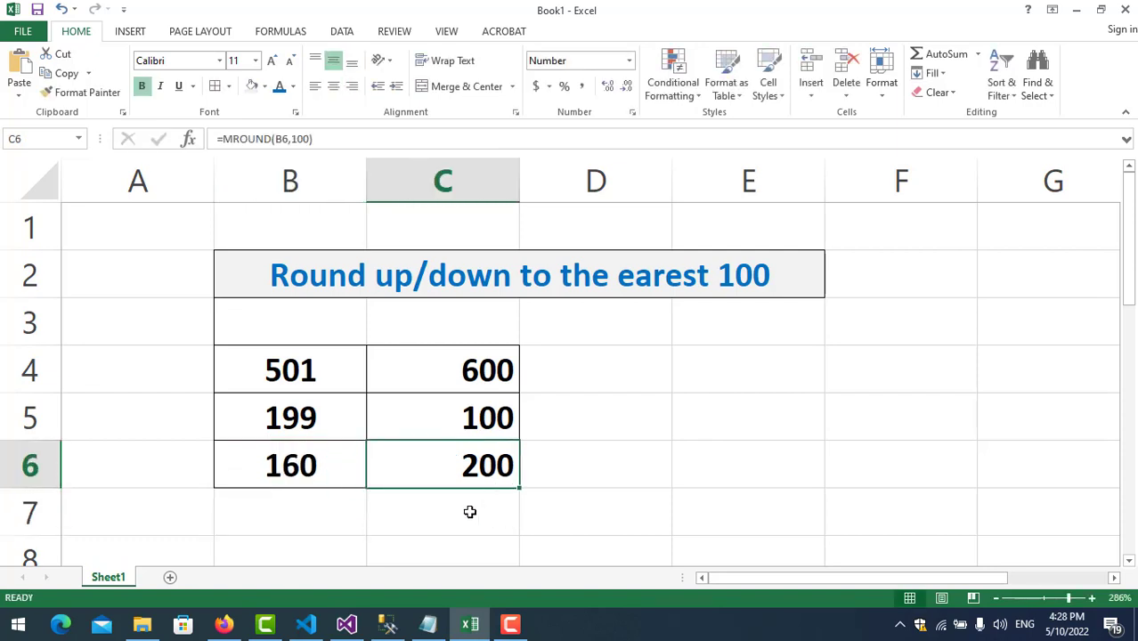
# Step: Change B6 to 110 and confirm C6 rounds it to 100
pyautogui.click(332, 470)
pyautogui.doubleClick(331, 469)
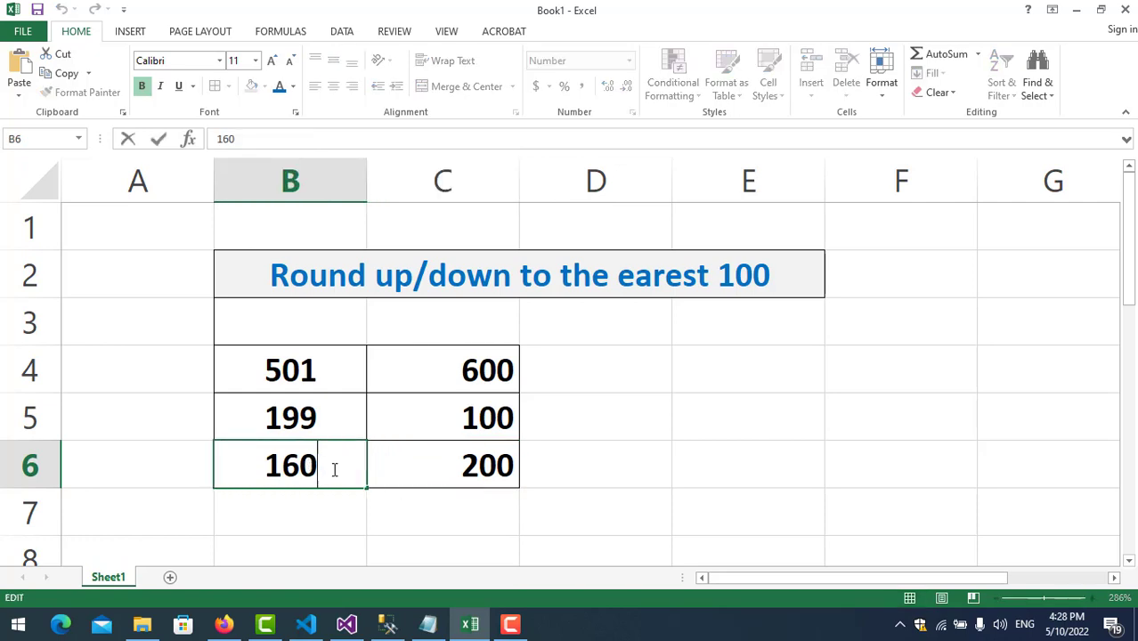
pyautogui.press('BackSpace')
pyautogui.press('BackSpace')
pyautogui.write('10')
pyautogui.press('Return')
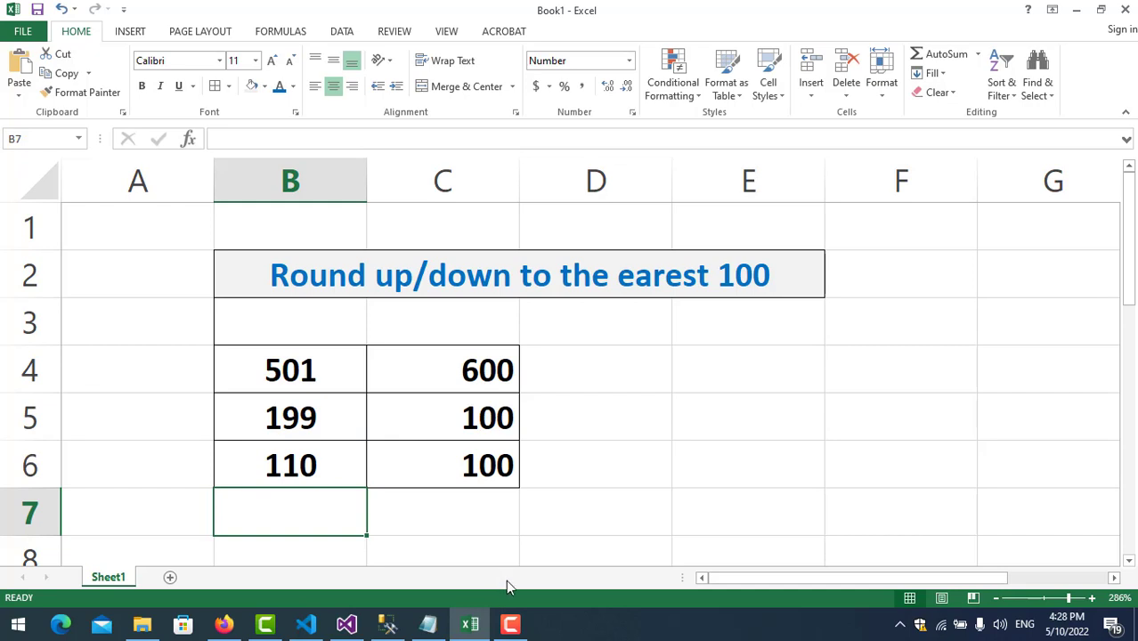
pyautogui.click(328, 468)
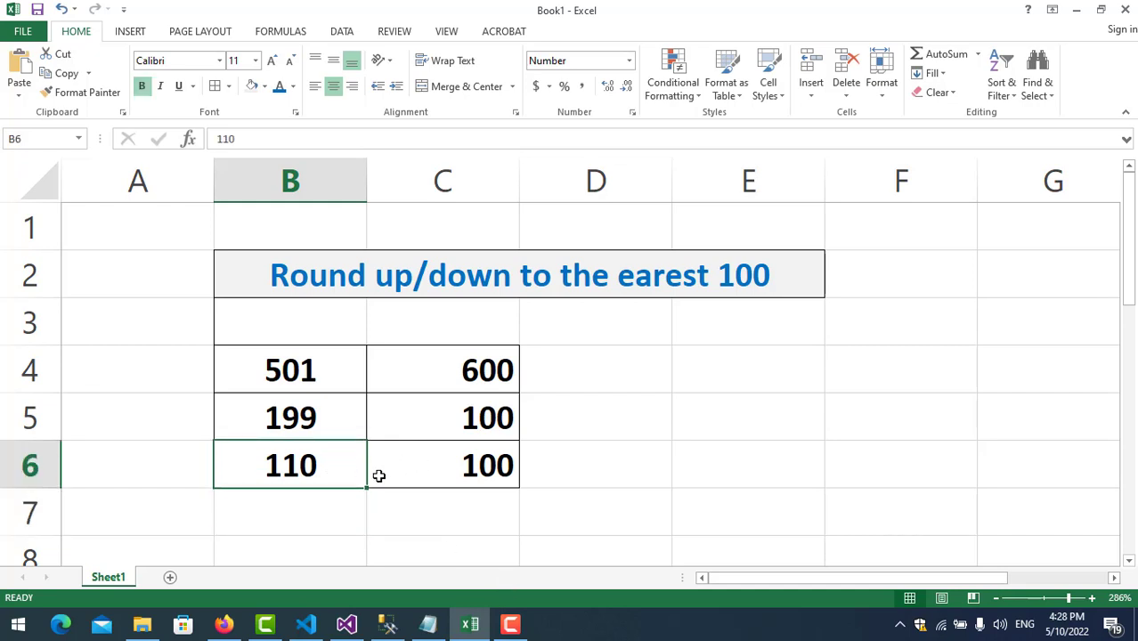
pyautogui.click(471, 471)
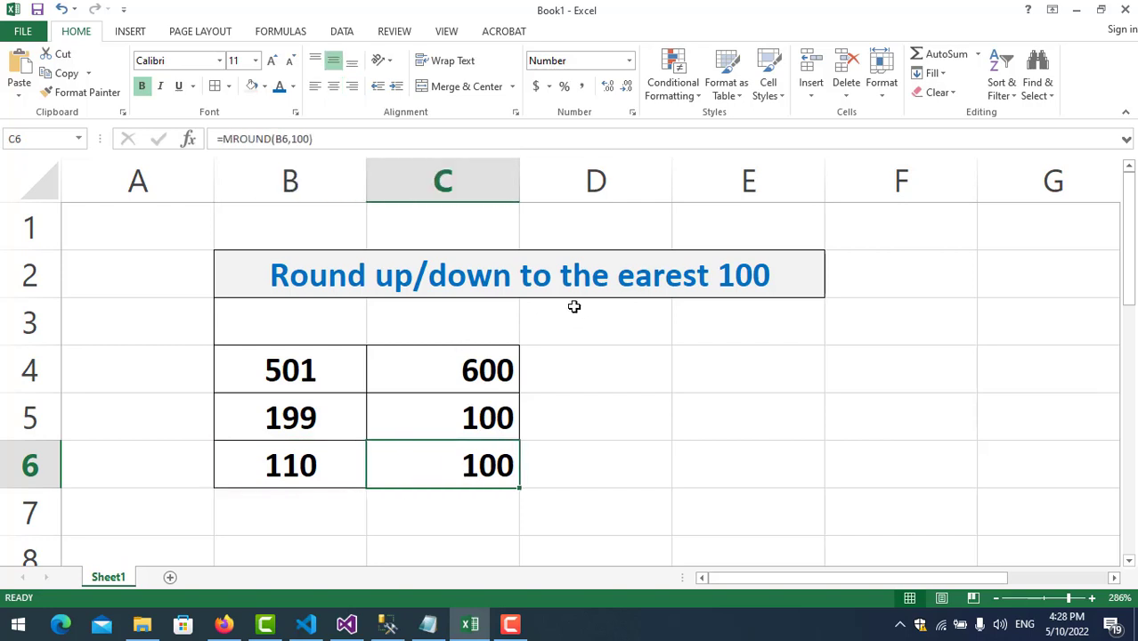
pyautogui.click(508, 367)
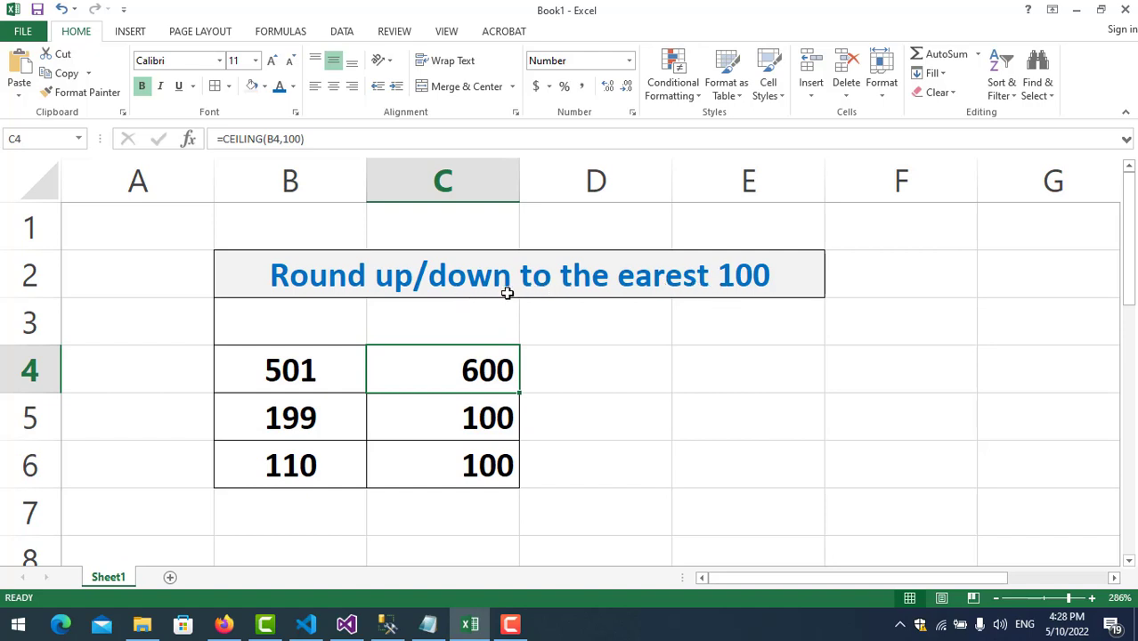
pyautogui.click(746, 282)
pyautogui.doubleClick(749, 282)
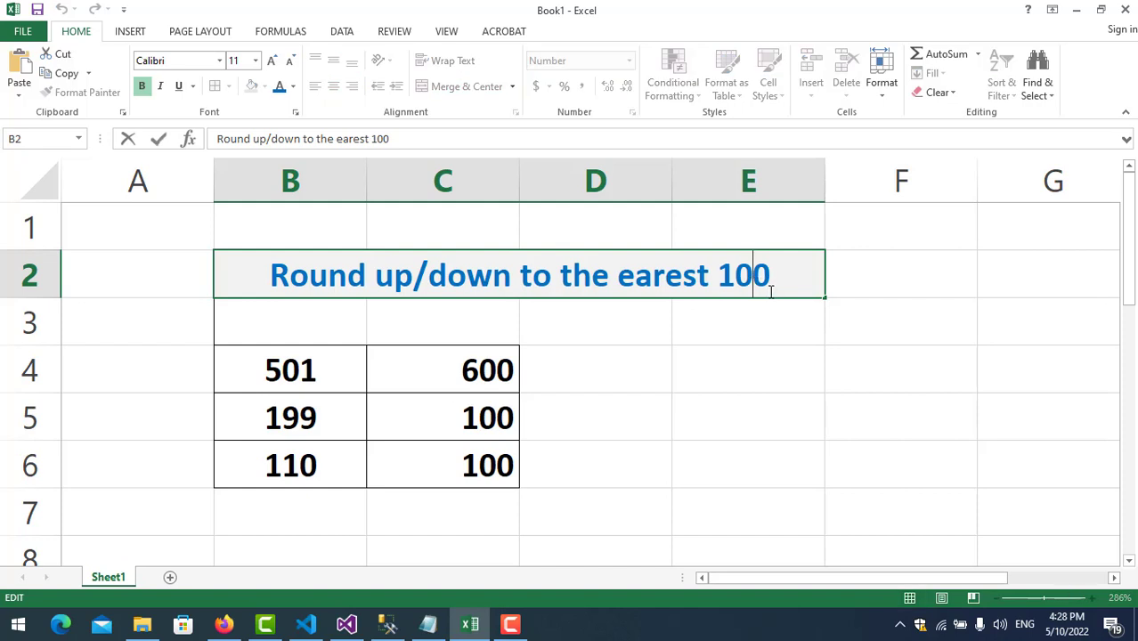
pyautogui.click(463, 370)
pyautogui.doubleClick(464, 370)
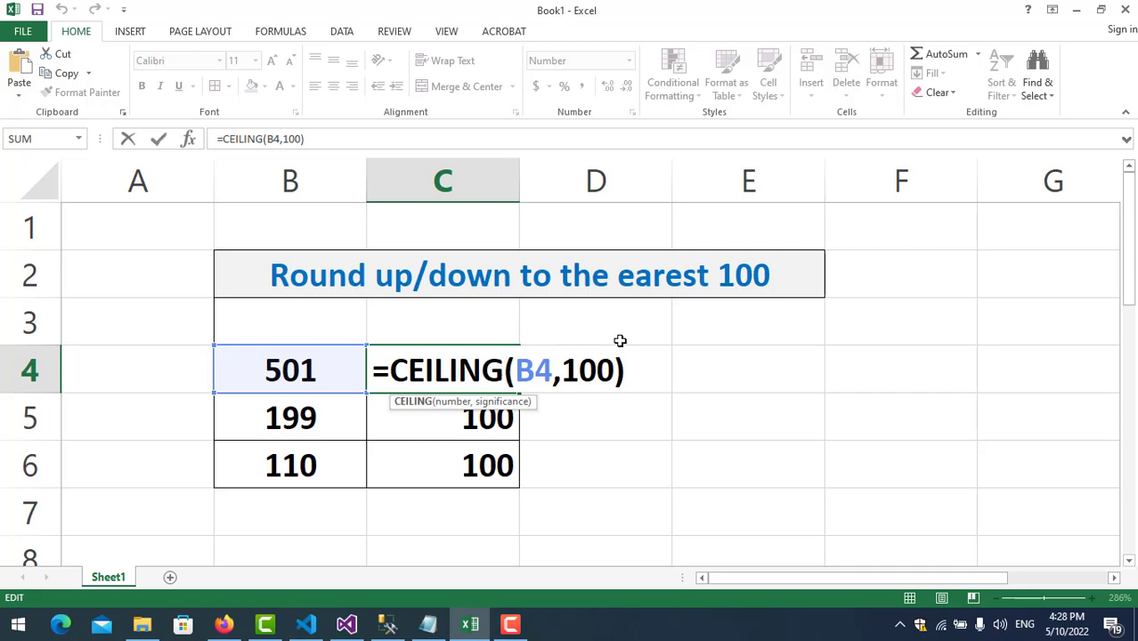
pyautogui.click(304, 369)
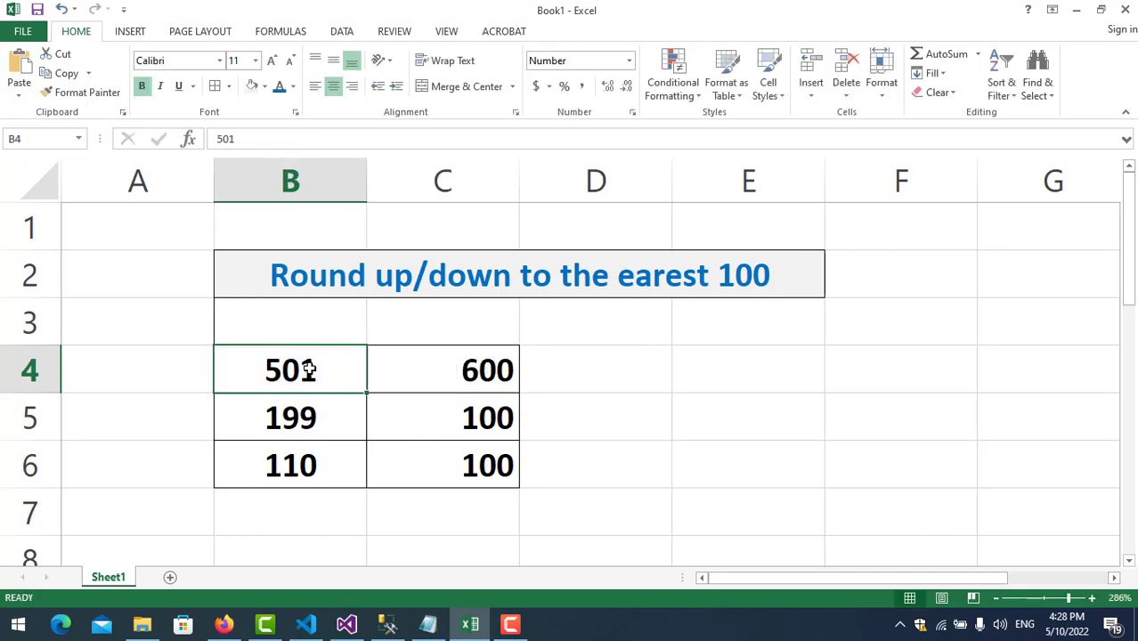
# Step: Edit C4's formula to =CEILING(B4,10) so 501 rounds up to 510
pyautogui.doubleClick(436, 371)
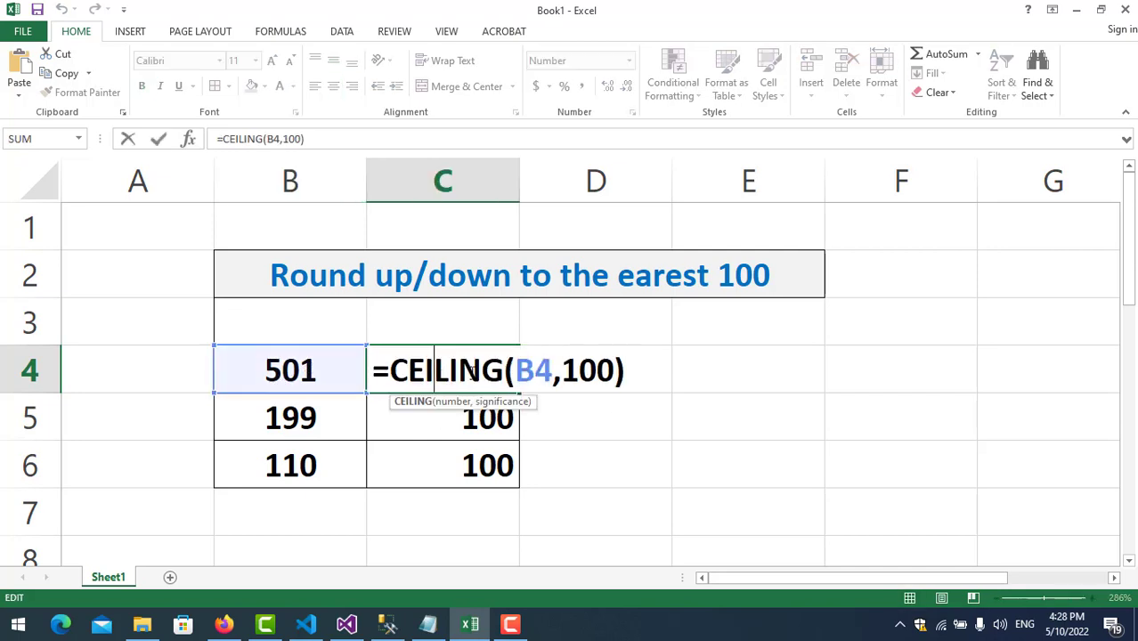
pyautogui.click(588, 369)
pyautogui.press('BackSpace')
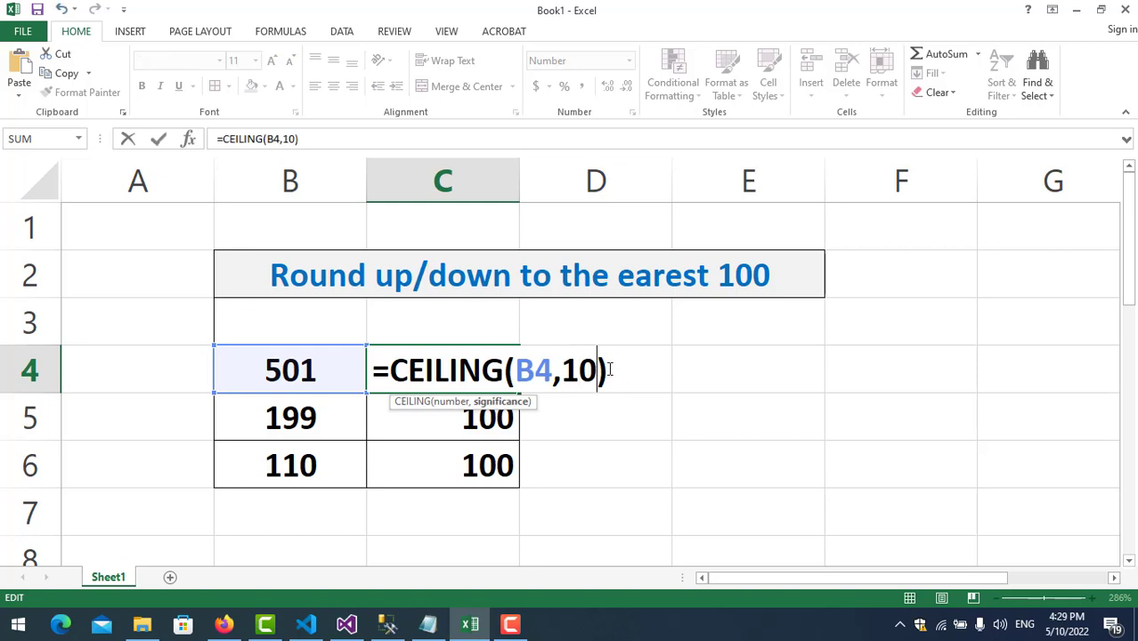
pyautogui.press('Return')
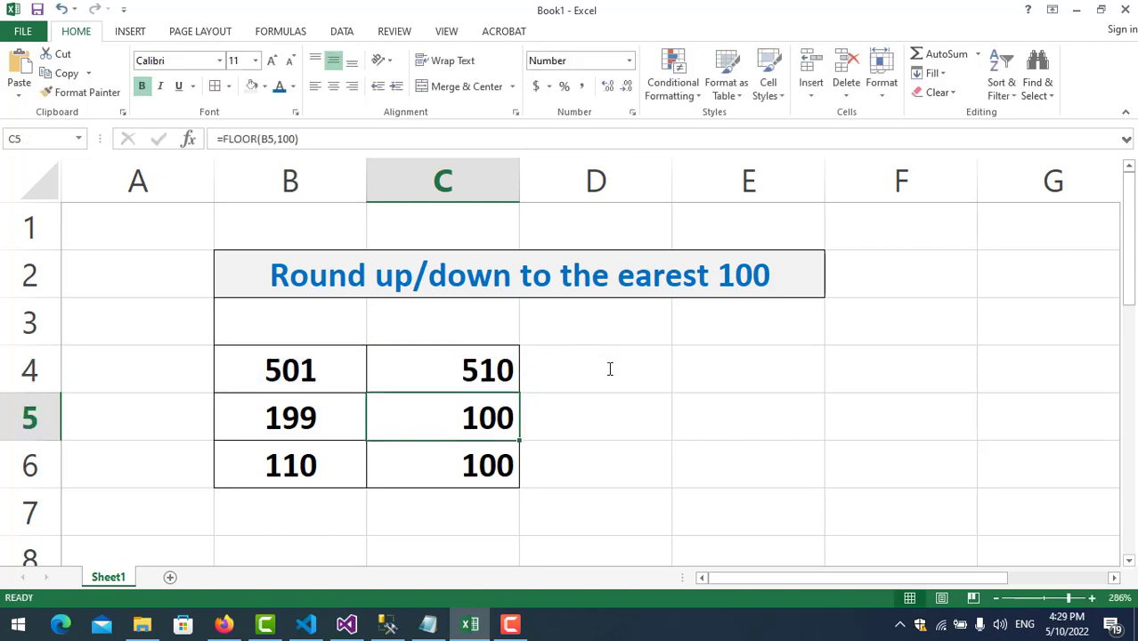
pyautogui.click(503, 379)
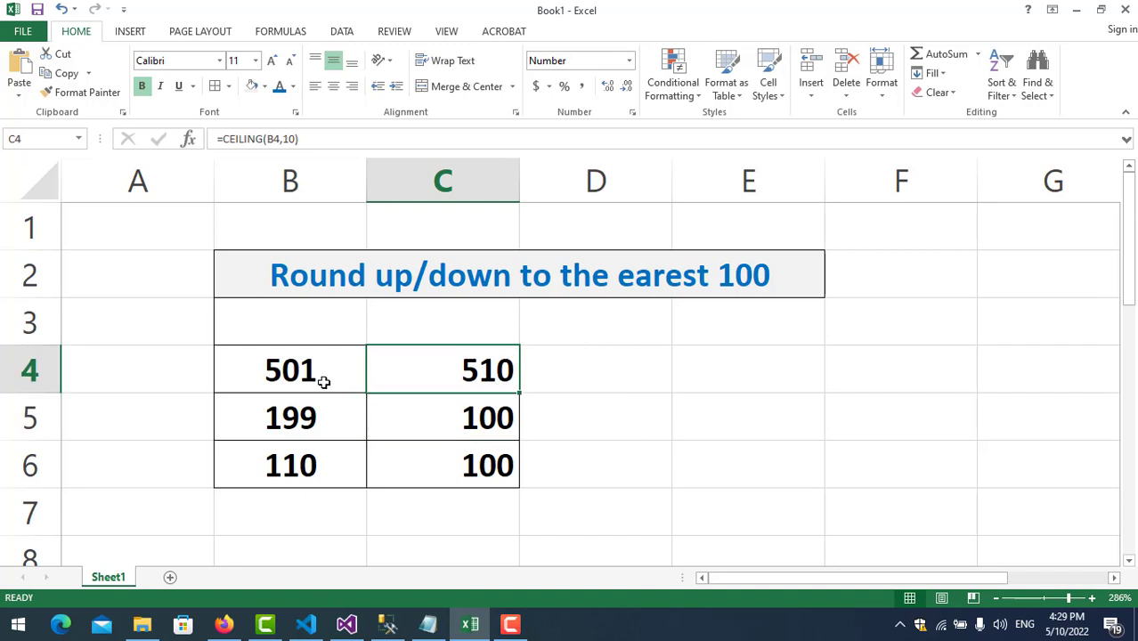
# Step: Inspect the 501 in B4 without changing it, and compare with C4's formula
pyautogui.click(359, 389)
pyautogui.doubleClick(318, 371)
pyautogui.moveTo(318, 371); pyautogui.dragTo(301, 372)
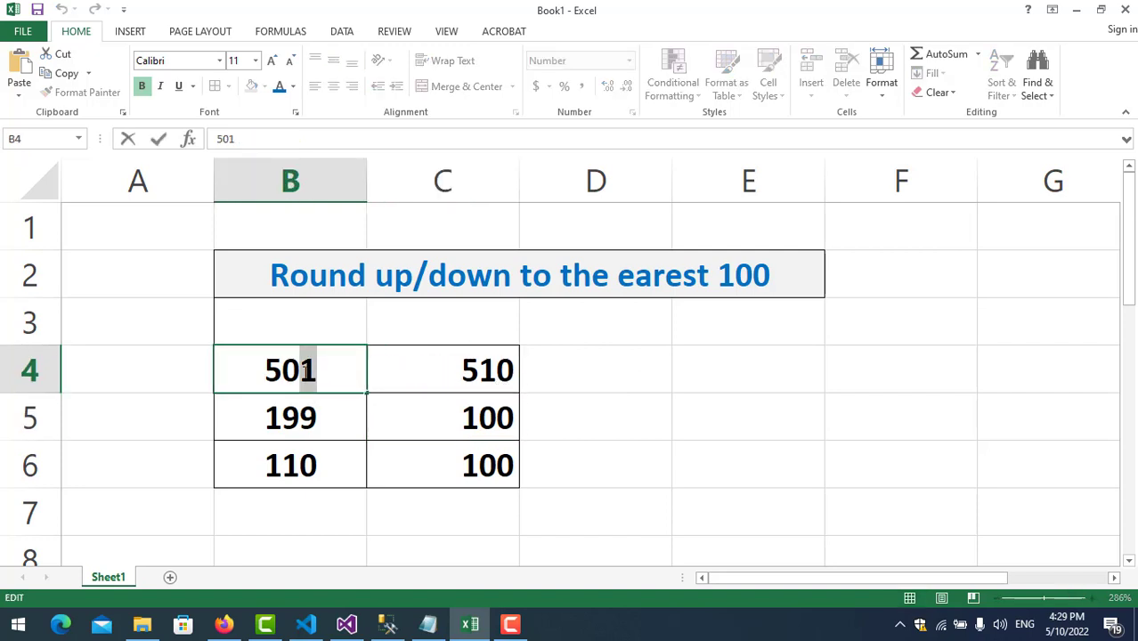
pyautogui.press('Escape')
pyautogui.click(504, 378)
pyautogui.click(281, 378)
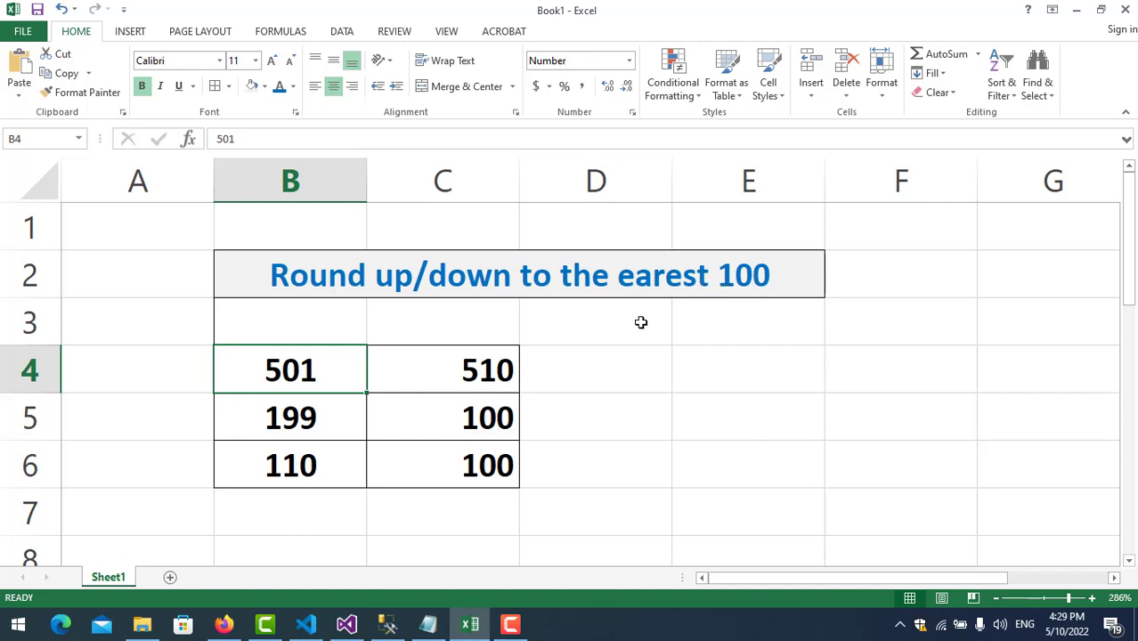
pyautogui.click(487, 374)
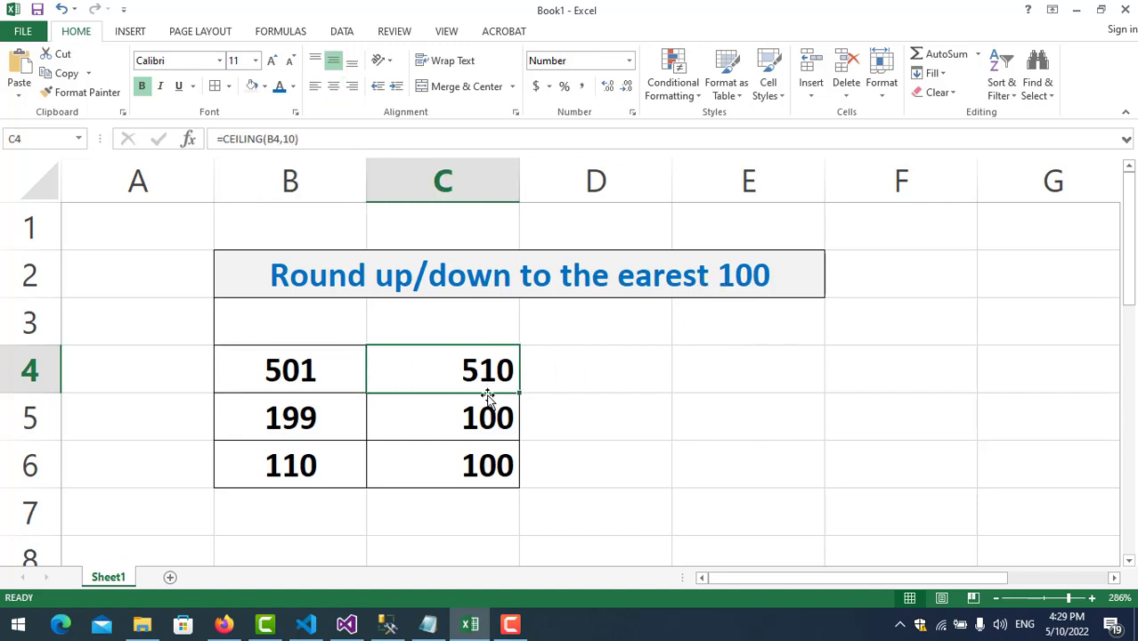